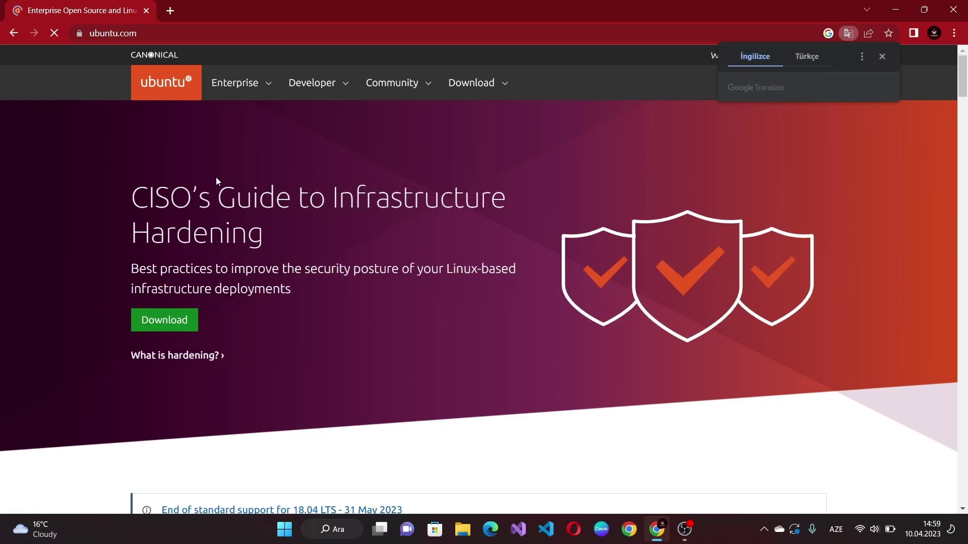
# Step: Download the Ubuntu Desktop 22.04 LTS installer ISO from ubuntu.com's Download menu
pyautogui.click(484, 85)
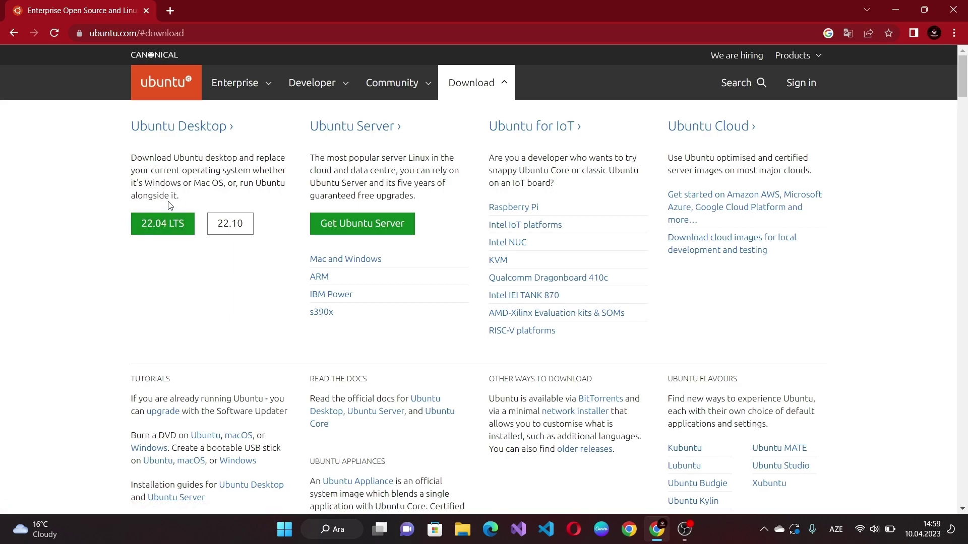
pyautogui.click(182, 229)
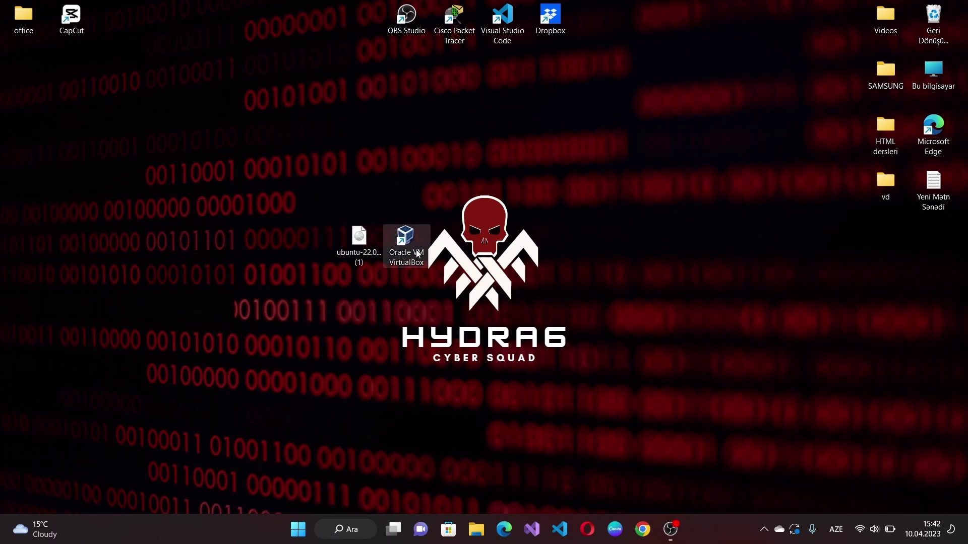
# Step: Move the Oracle VM VirtualBox desktop shortcut aside and launch VirtualBox from it
pyautogui.moveTo(414, 246); pyautogui.dragTo(599, 243)
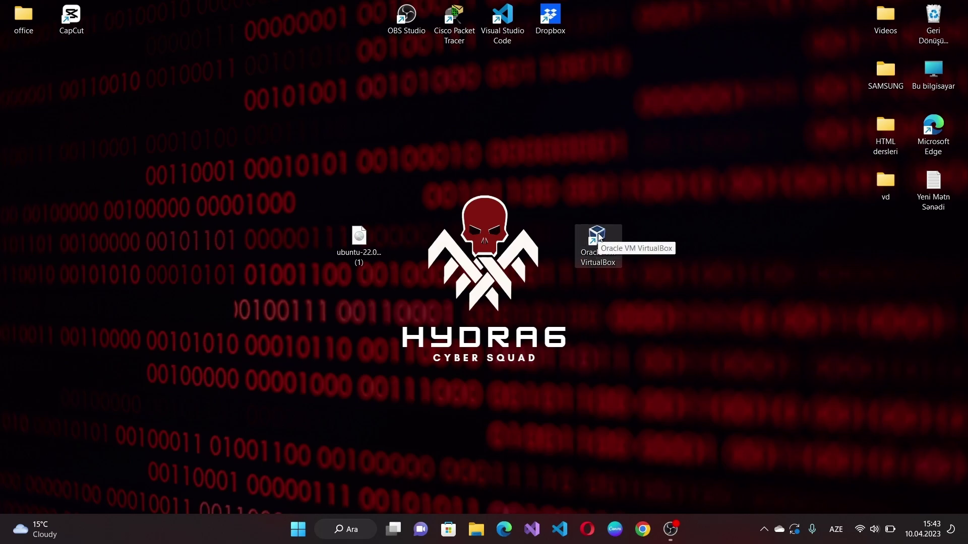
pyautogui.doubleClick(600, 238)
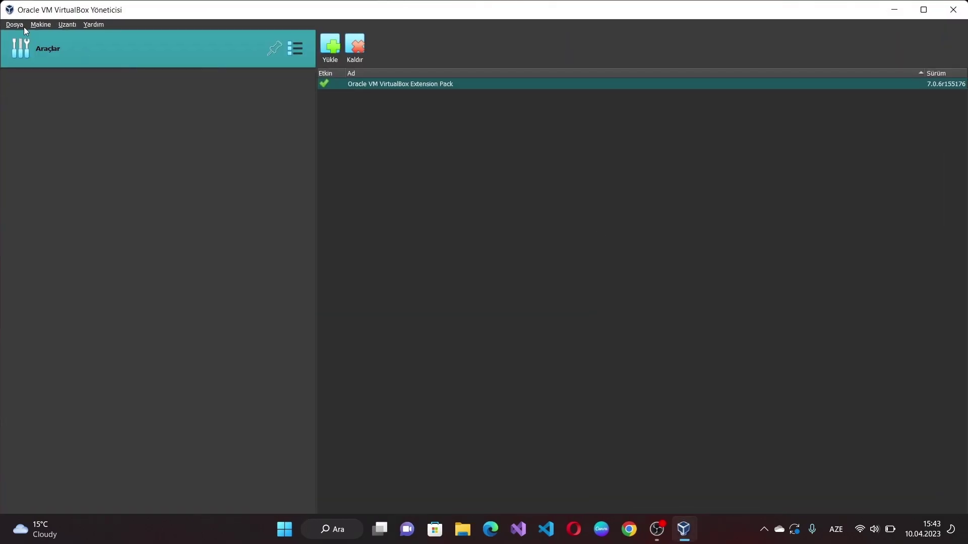
# Step: Create a VM named 'ubuntu' with the default 2048 MB memory, 1 CPU and 25 GB disk
pyautogui.click(35, 26)
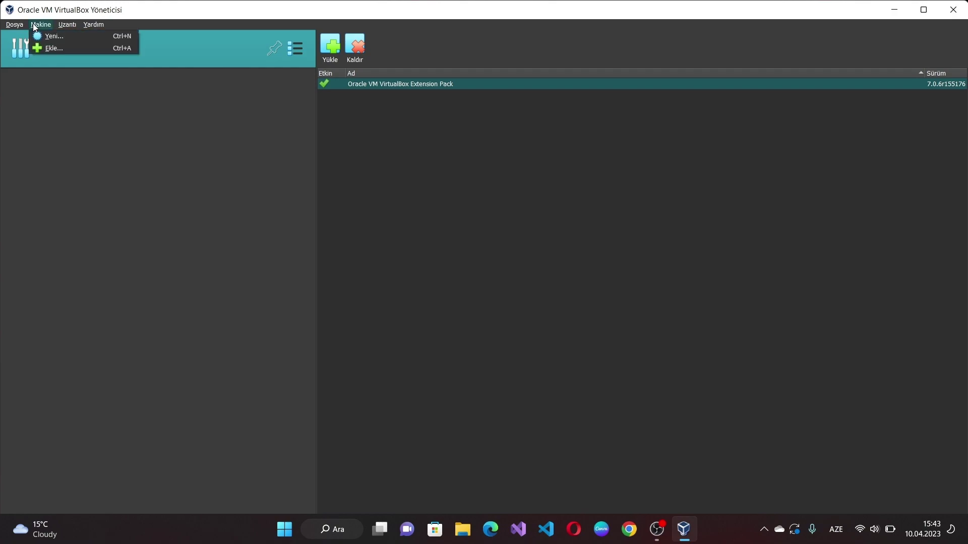
pyautogui.click(51, 40)
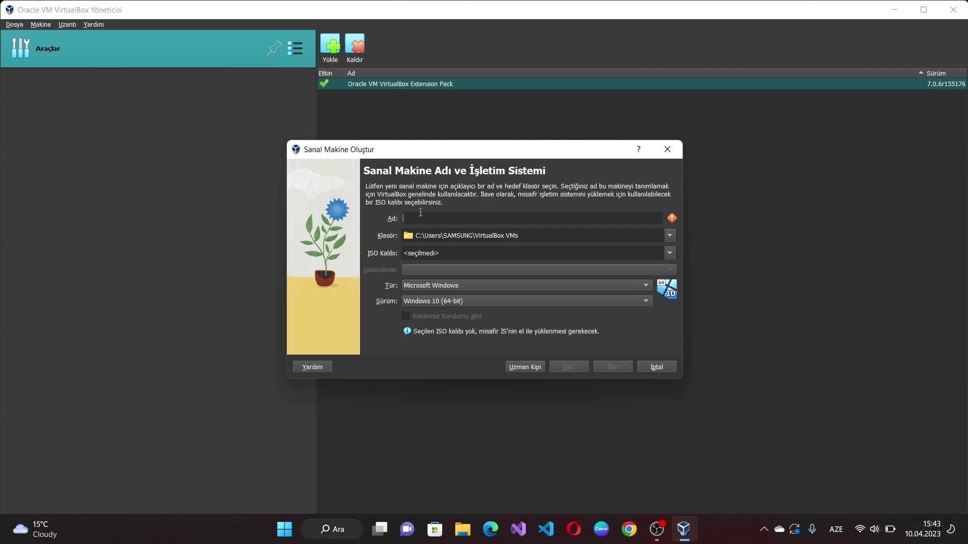
pyautogui.write('ubuntu')
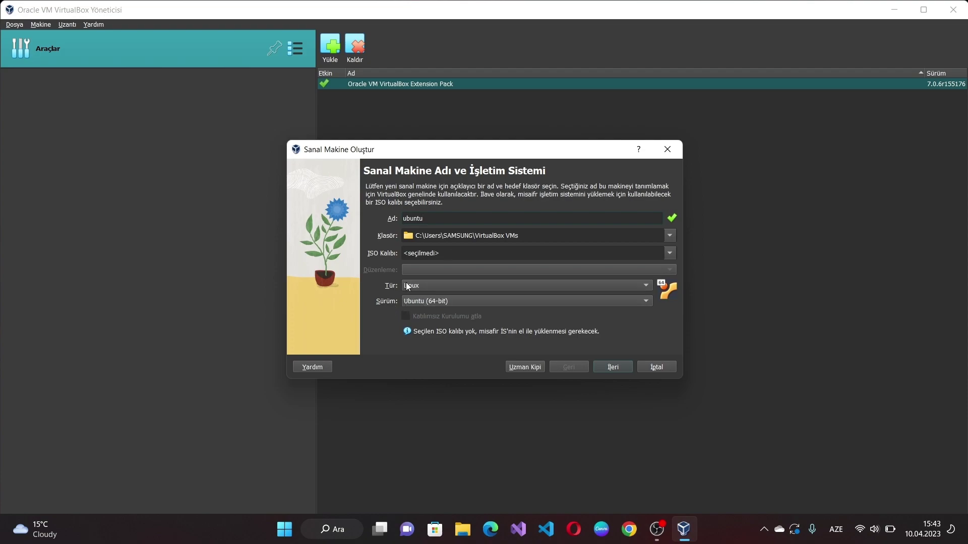
pyautogui.click(610, 368)
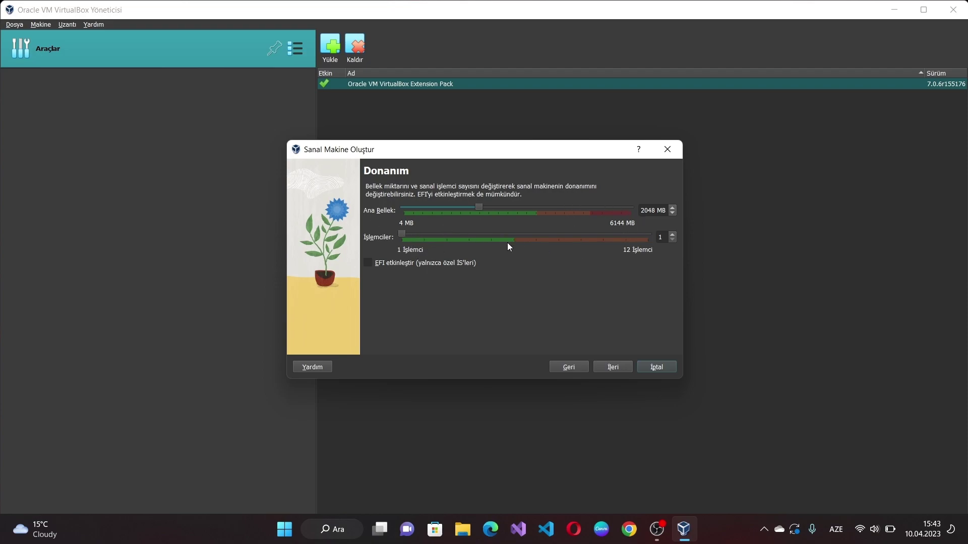
pyautogui.click(614, 367)
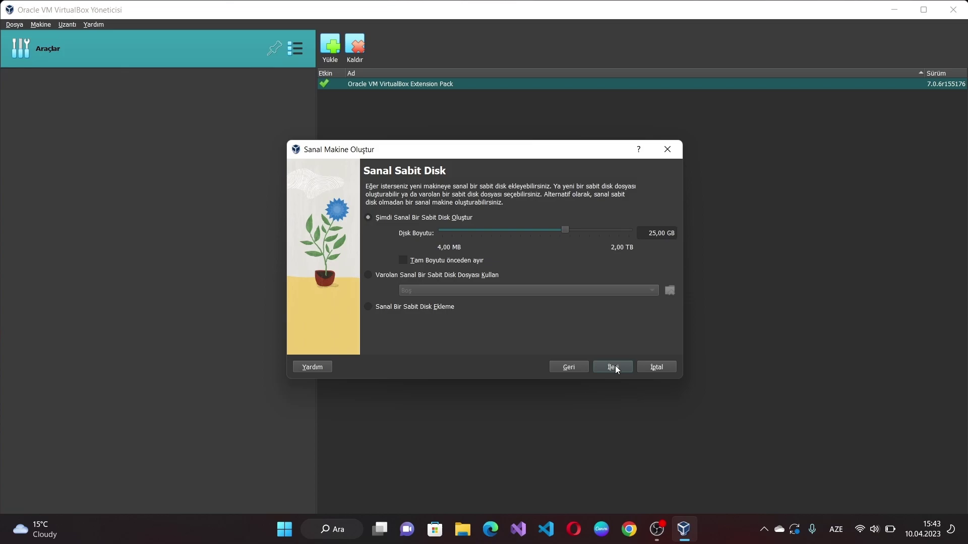
pyautogui.click(616, 369)
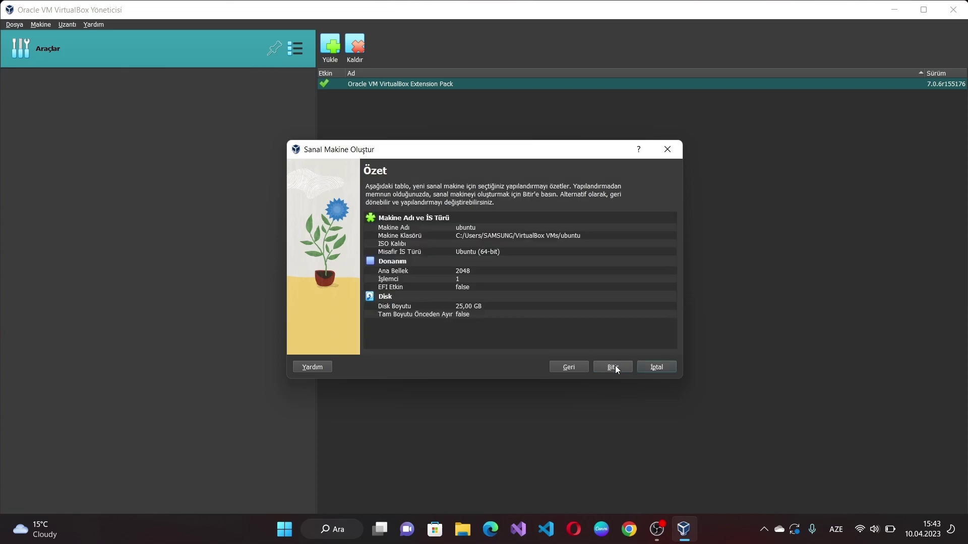
pyautogui.click(615, 366)
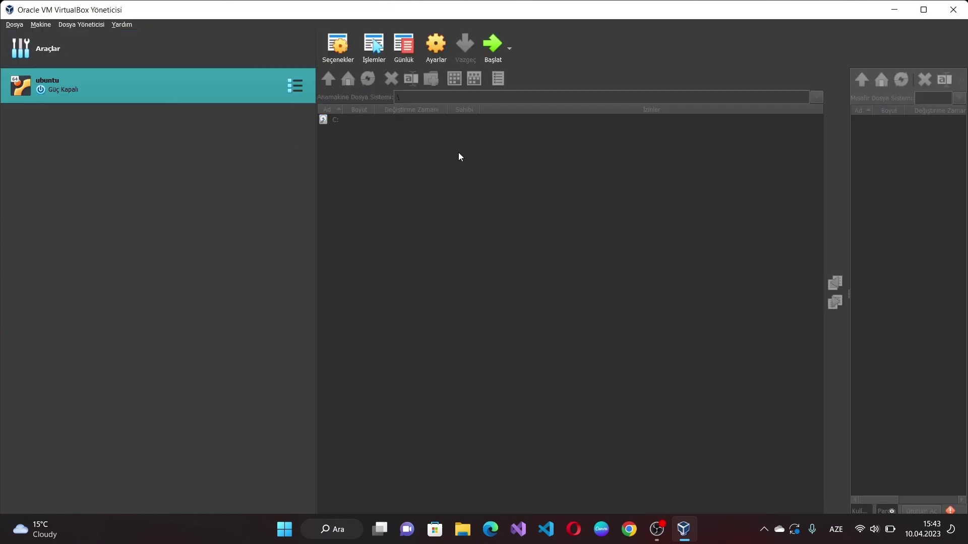
# Step: Attach the ubuntu-22.04.2-desktop-amd64 ISO to the ubuntu VM's empty IDE optical drive
pyautogui.click(442, 45)
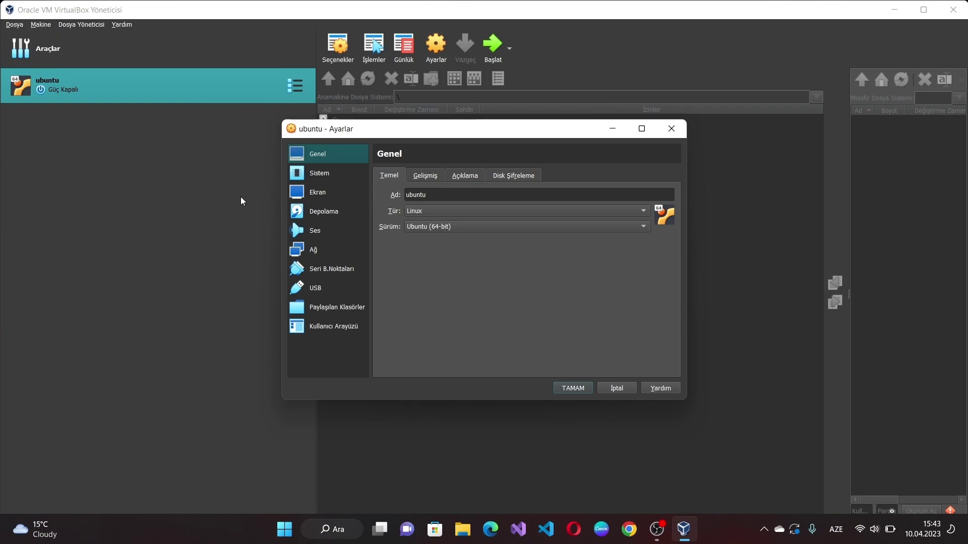
pyautogui.click(328, 212)
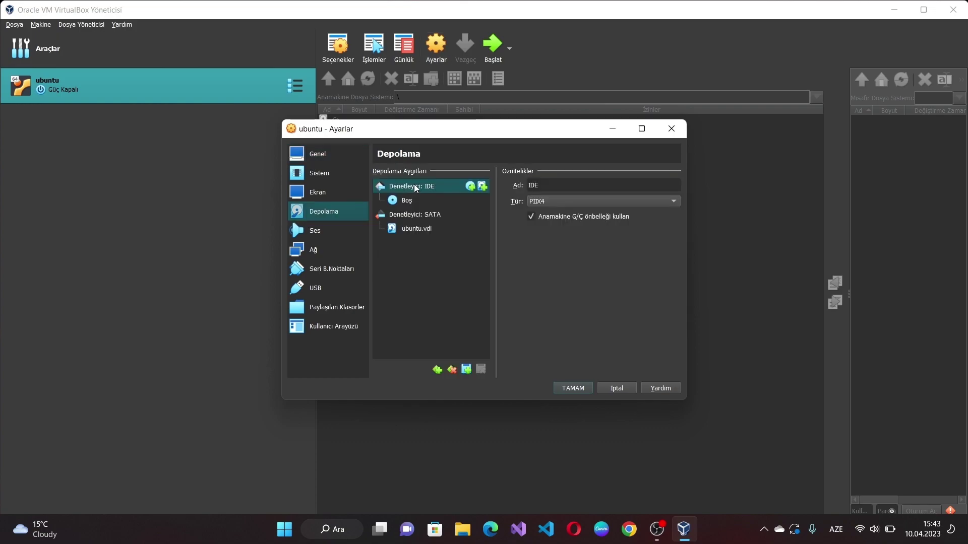
pyautogui.click(422, 200)
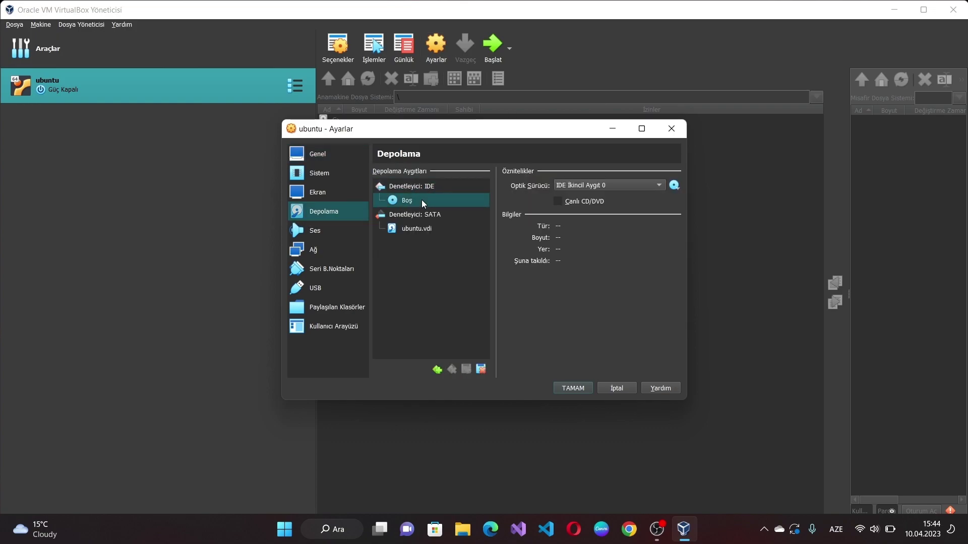
pyautogui.click(675, 186)
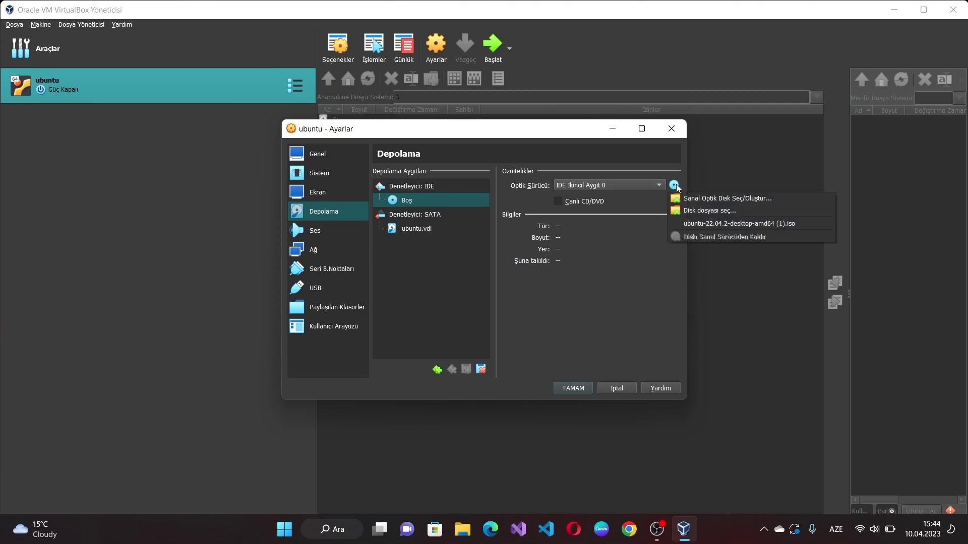
pyautogui.click(686, 211)
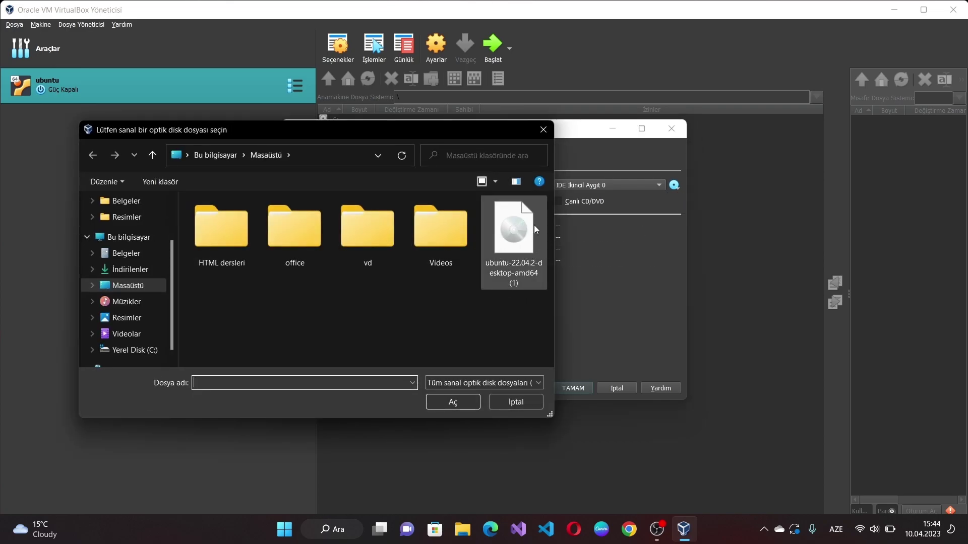
pyautogui.doubleClick(524, 245)
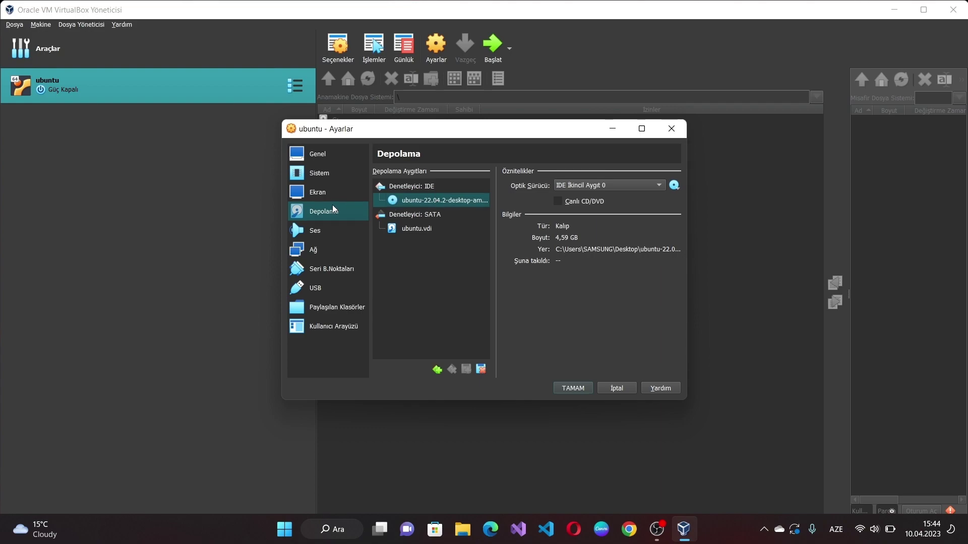
# Step: Attach the network adapter to NAT Network with promiscuous mode set to 'Tümüne izin ver'
pyautogui.click(323, 248)
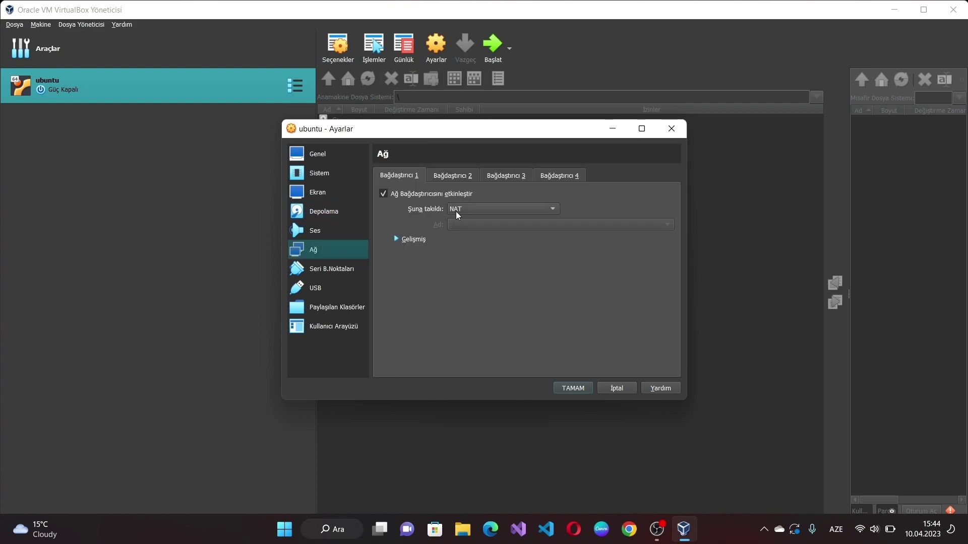
pyautogui.click(469, 206)
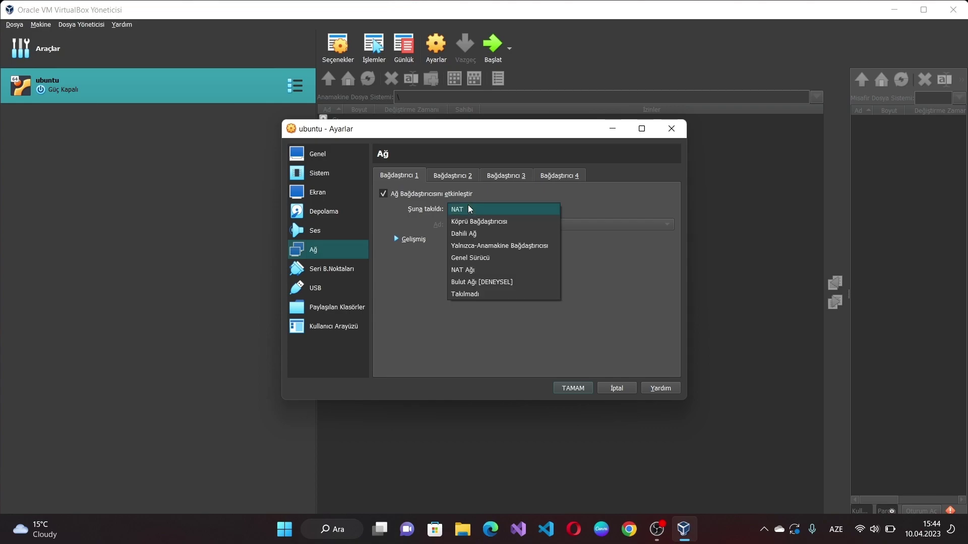
pyautogui.click(483, 271)
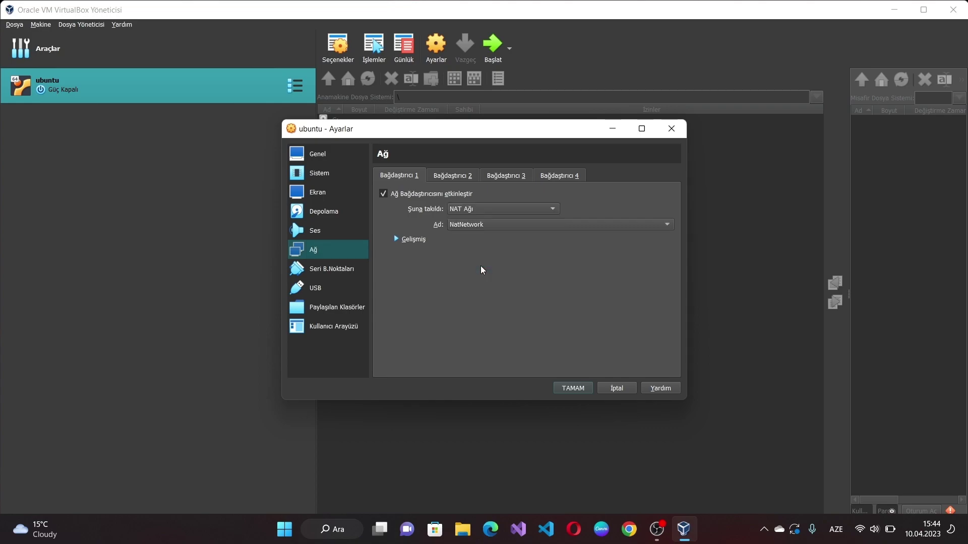
pyautogui.click(398, 241)
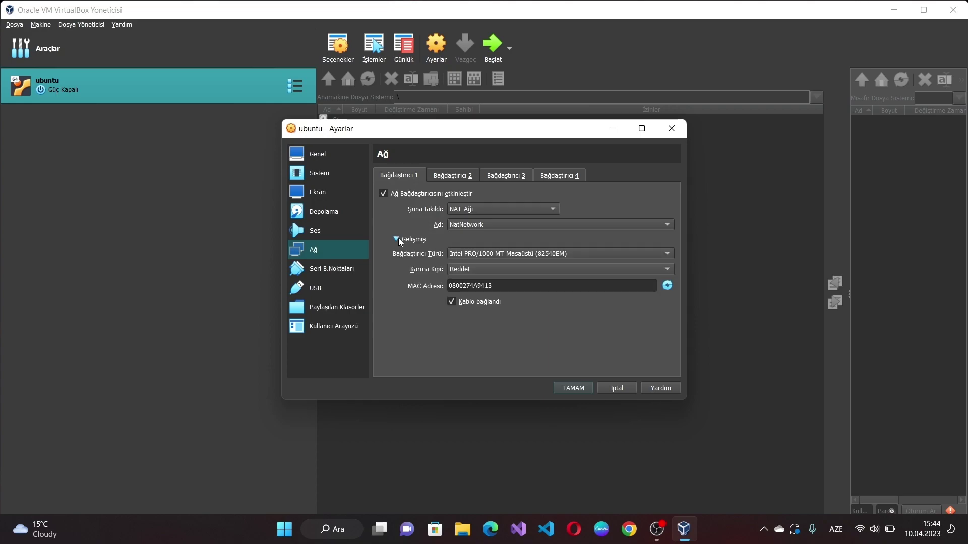
pyautogui.click(467, 270)
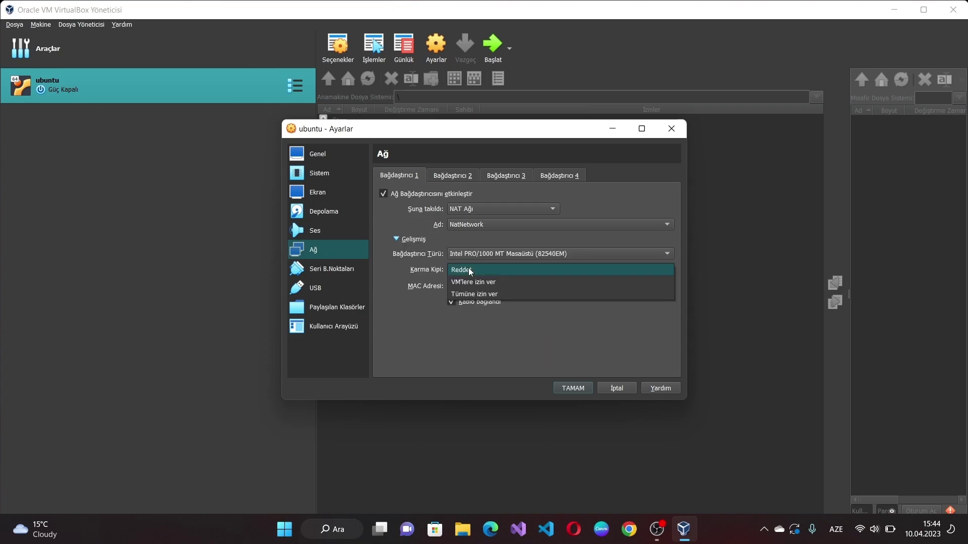
pyautogui.click(487, 298)
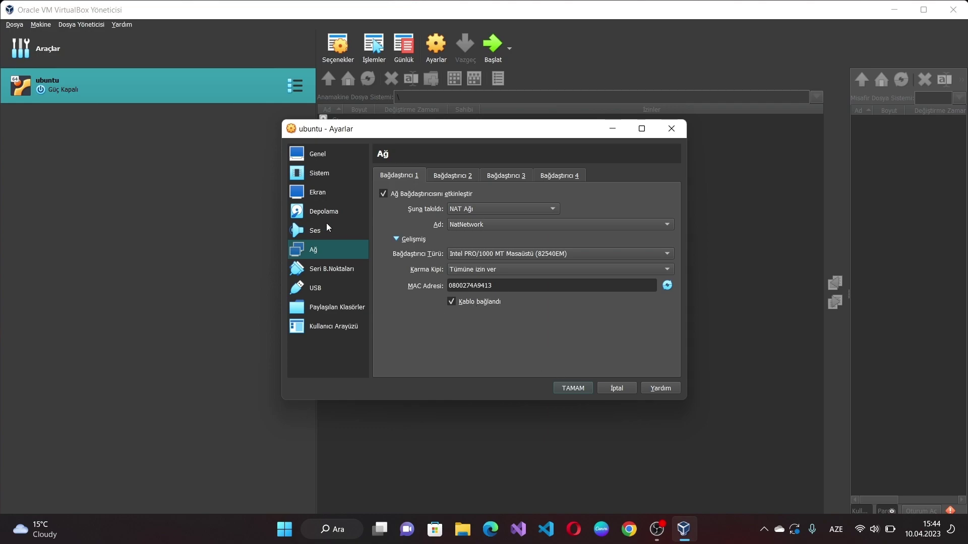
# Step: Increase the video memory, enable 3D Acceleration and save the VM settings
pyautogui.click(318, 201)
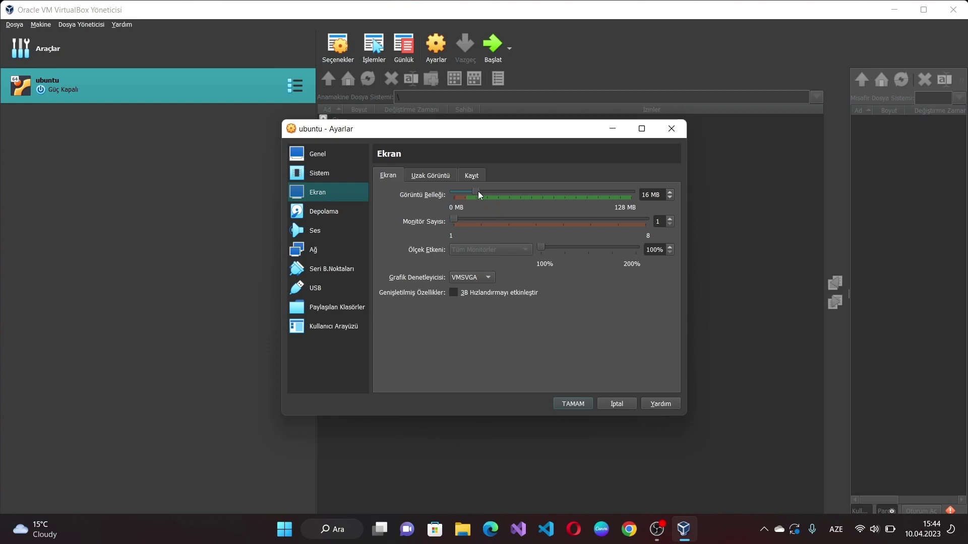
pyautogui.moveTo(478, 192); pyautogui.dragTo(582, 192)
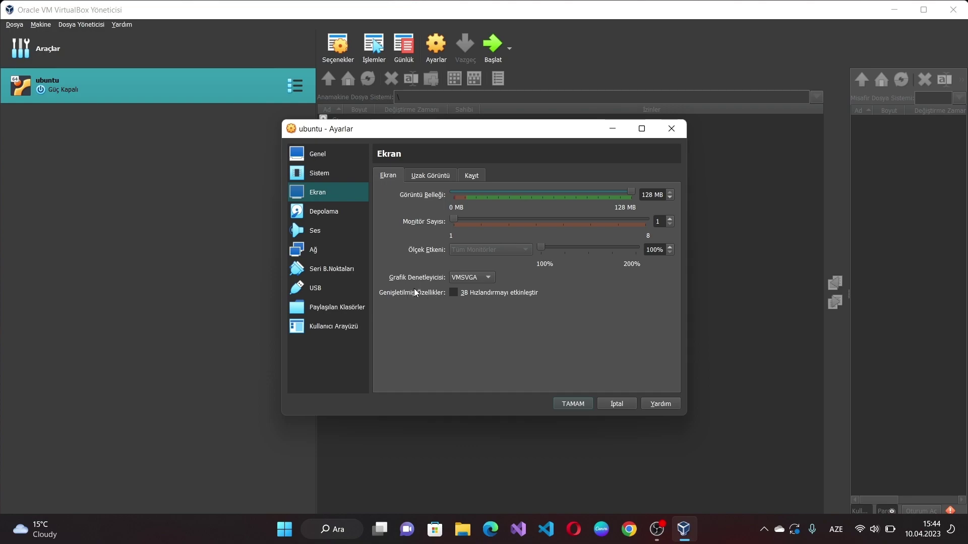
pyautogui.click(454, 295)
pyautogui.click(575, 404)
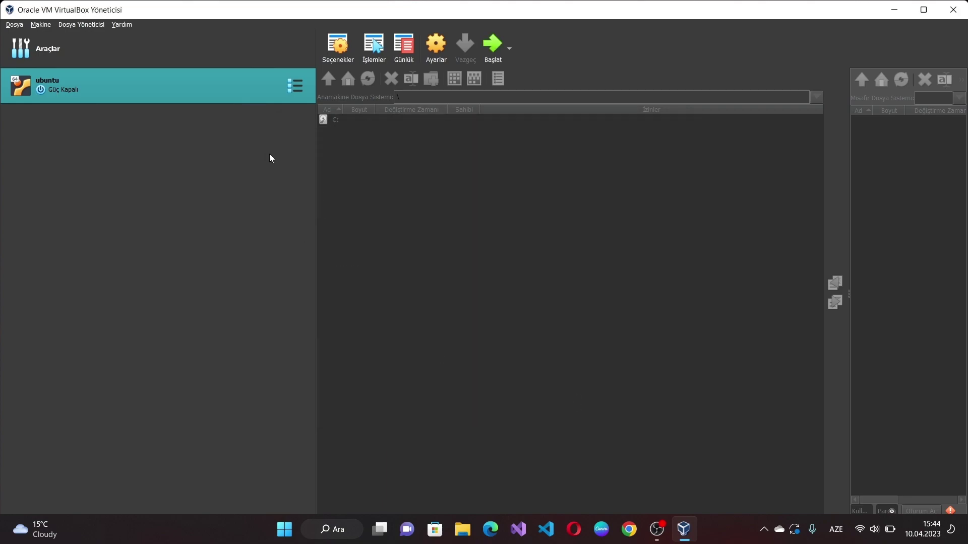
# Step: Start the ubuntu VM, boot 'Try or Install Ubuntu' from GRUB, and dismiss the notification
pyautogui.click(488, 44)
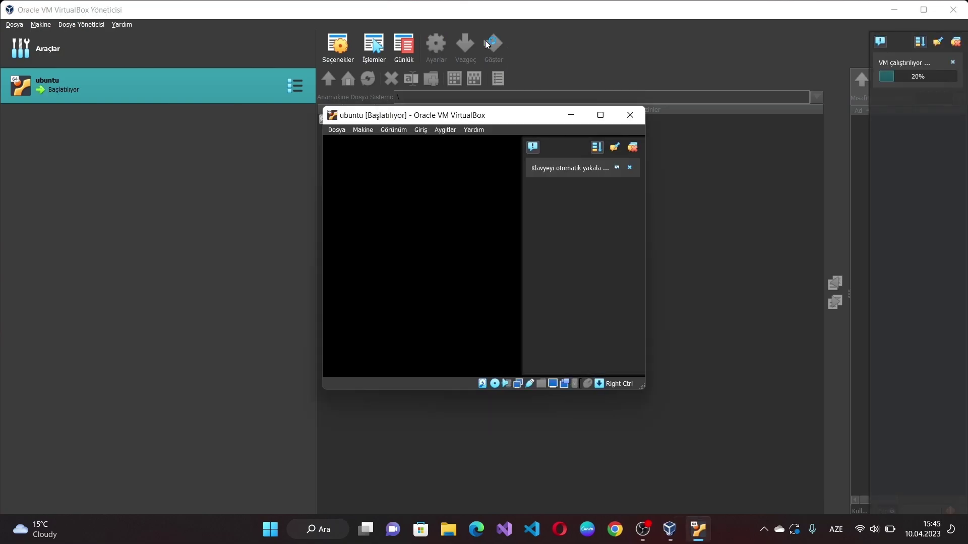
pyautogui.click(668, 148)
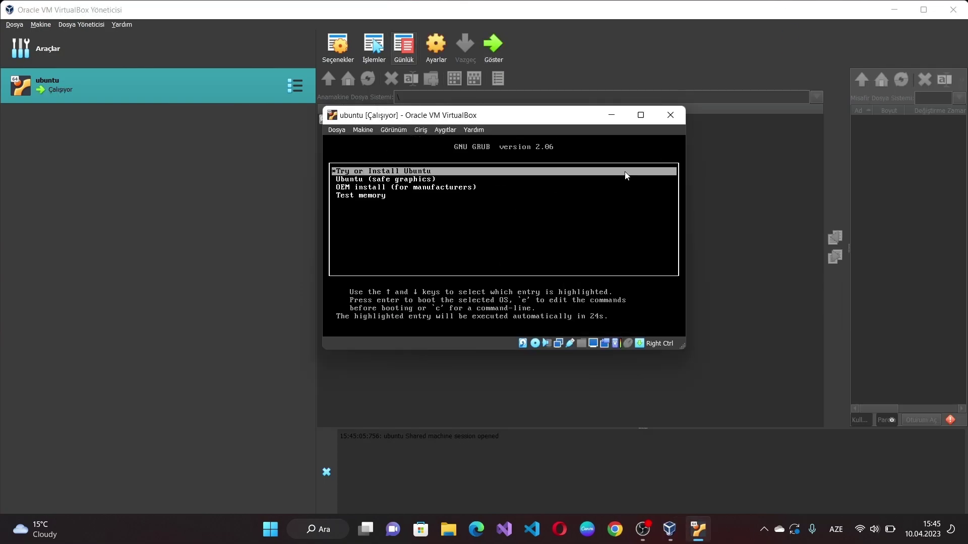
pyautogui.press('Return')
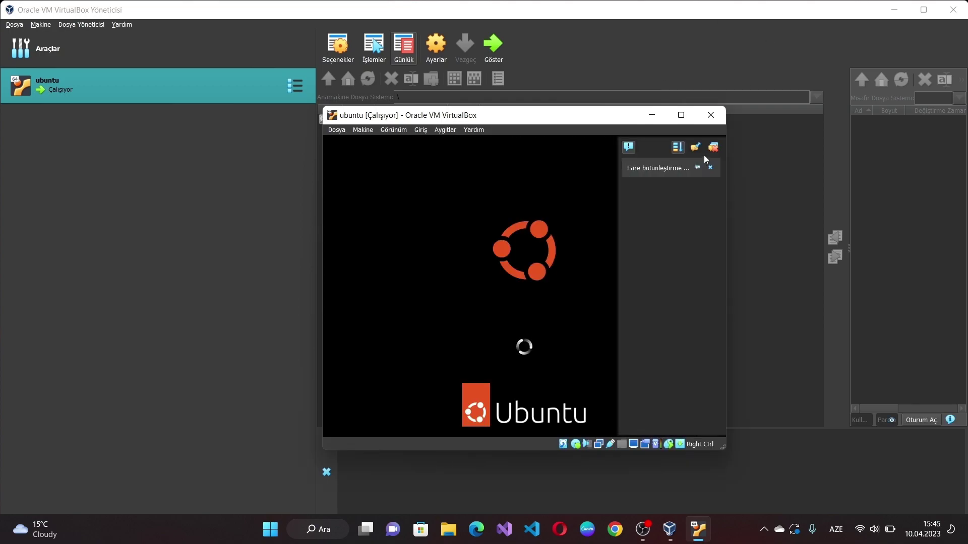
pyautogui.click(709, 167)
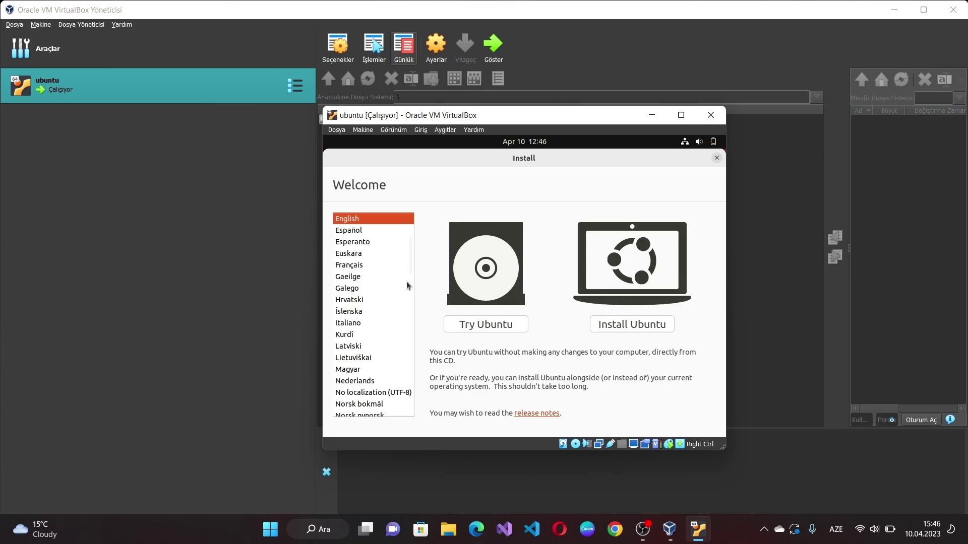
# Step: Switch the installer language to Türkçe and choose 'Ubuntu'yu kur'
pyautogui.moveTo(410, 244); pyautogui.dragTo(423, 308)
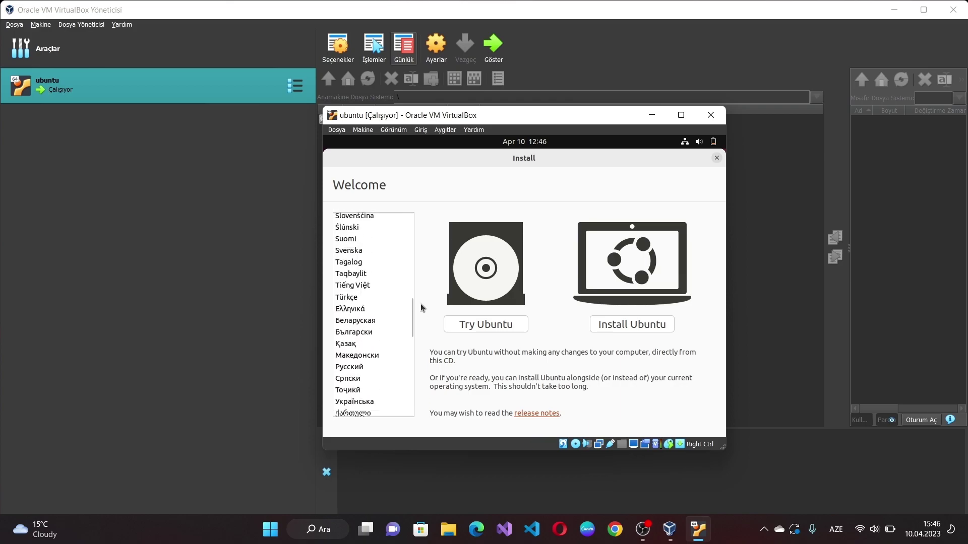
pyautogui.click(351, 298)
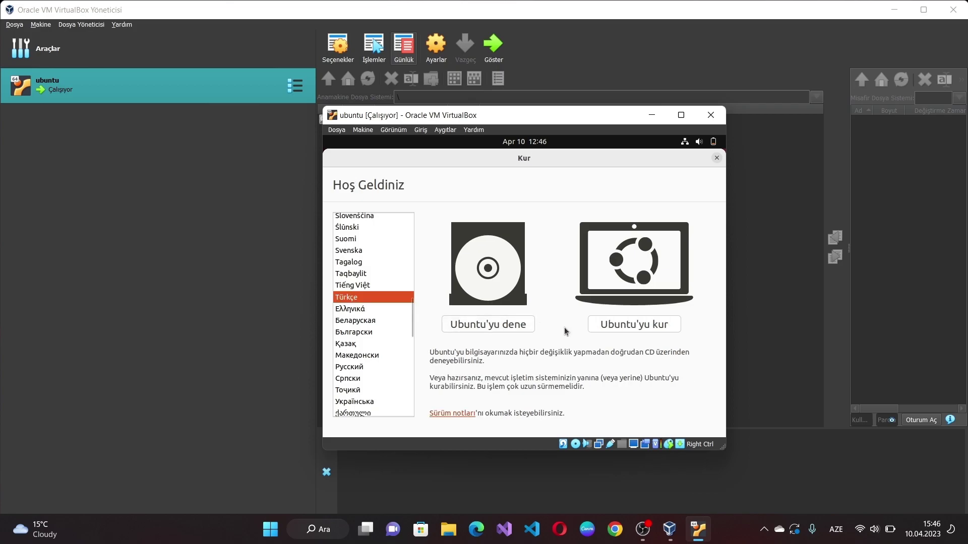
pyautogui.click(627, 331)
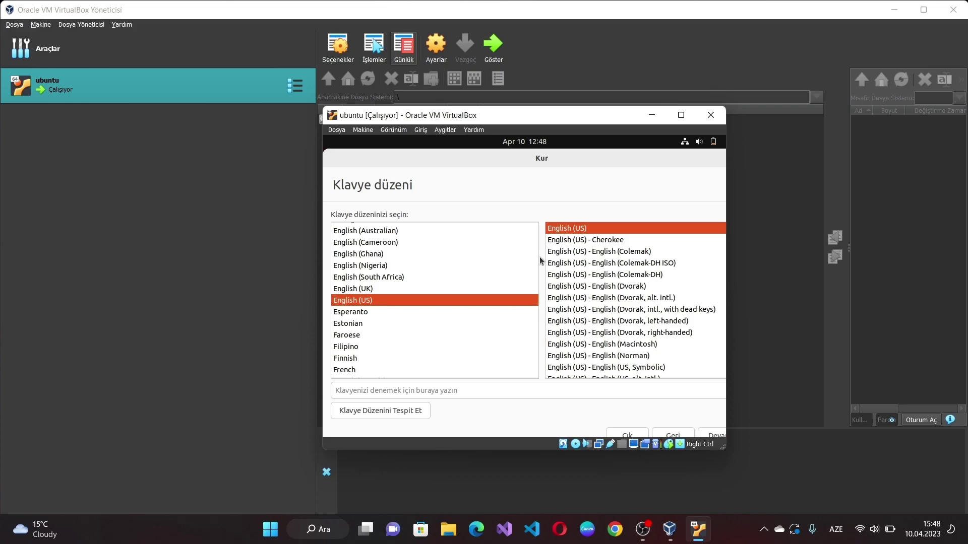
# Step: Keep English (US) as the keyboard layout and continue the installation
pyautogui.moveTo(535, 274)
pyautogui.mouseDown()
pyautogui.moveTo(536, 343)
pyautogui.moveTo(551, 274)
pyautogui.mouseUp()
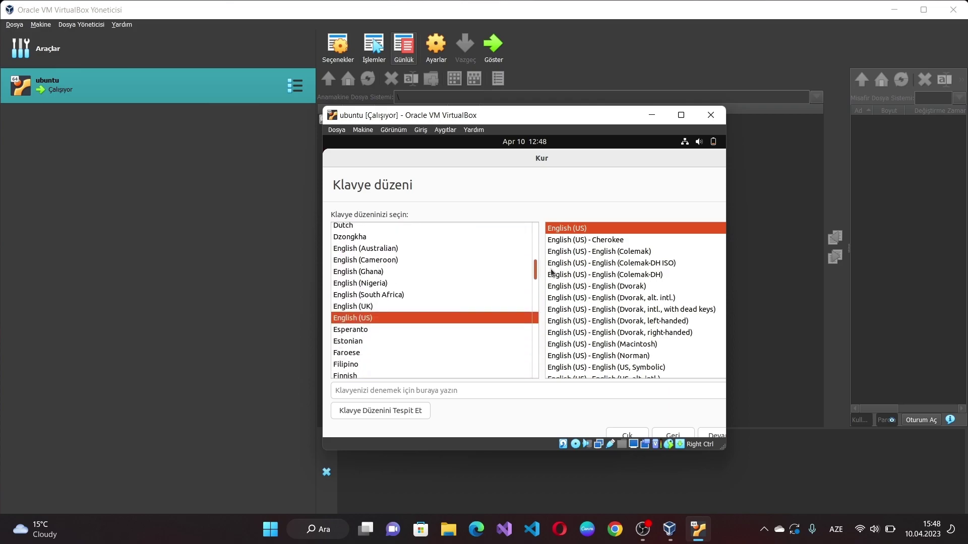
pyautogui.click(714, 432)
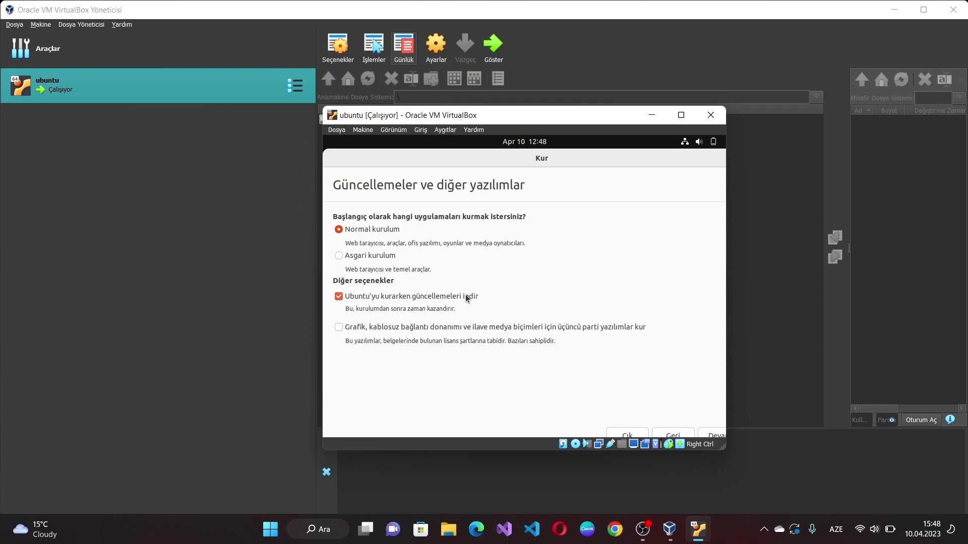
# Step: Skip downloading updates, erase the disk to install Ubuntu, and confirm the partition changes
pyautogui.click(338, 297)
pyautogui.click(713, 436)
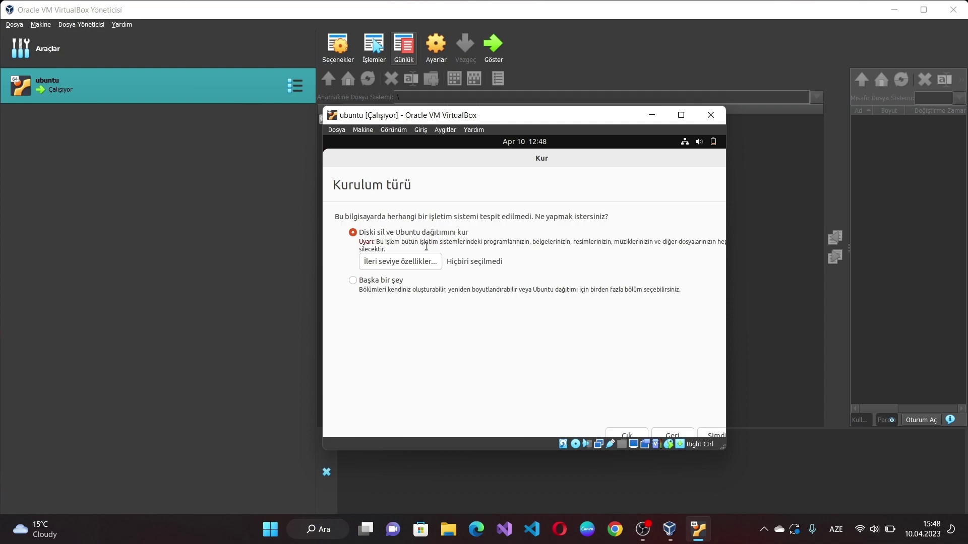
pyautogui.click(714, 436)
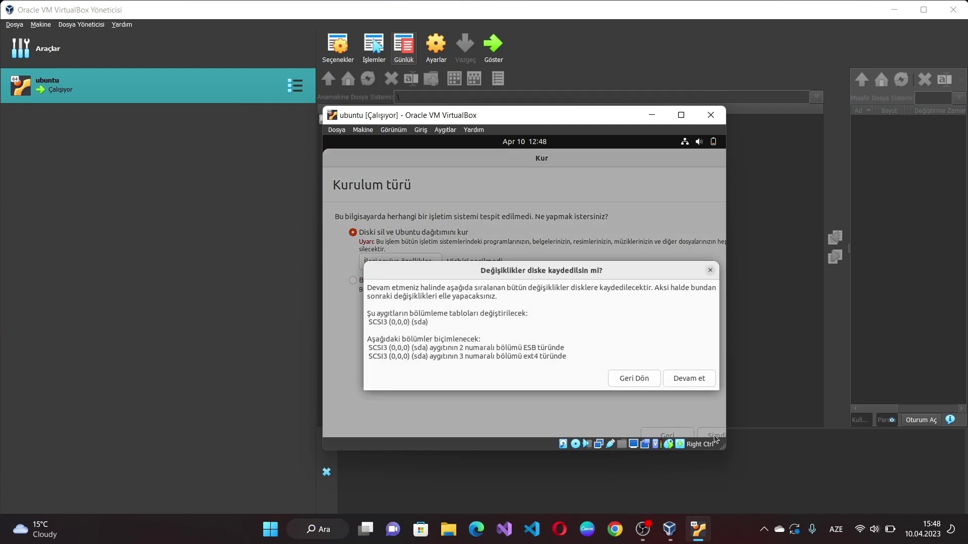
pyautogui.click(698, 379)
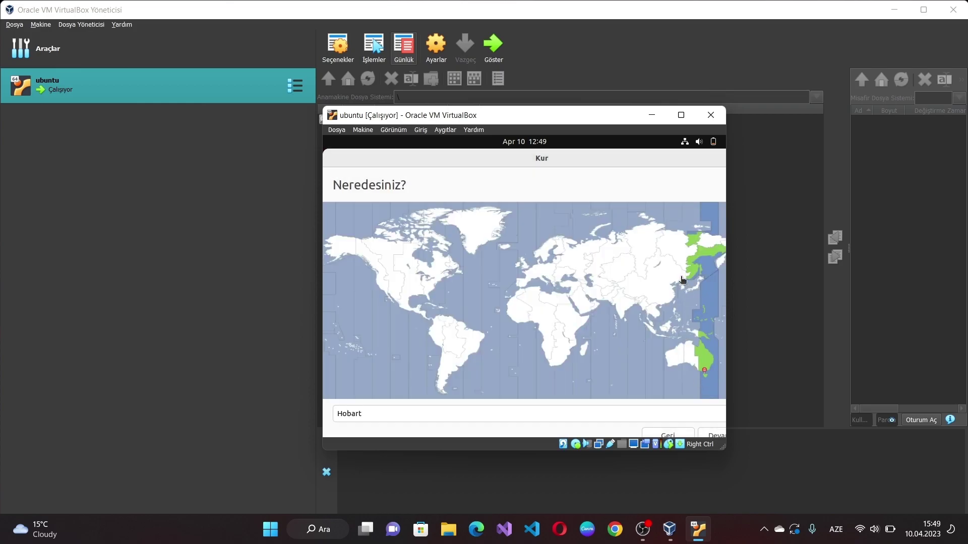
# Step: Pick New York as the time zone on the Neredesiniz? map and continue
pyautogui.click(682, 280)
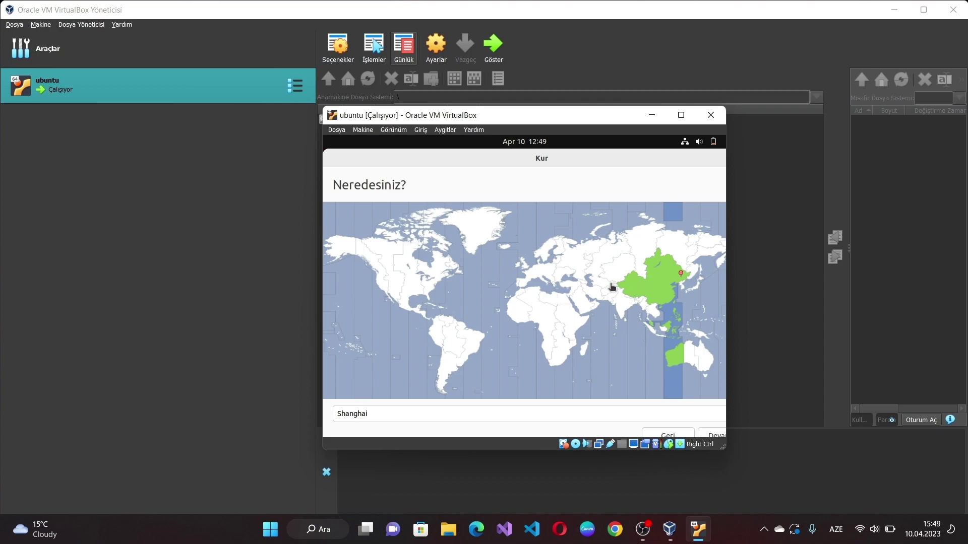
pyautogui.click(588, 288)
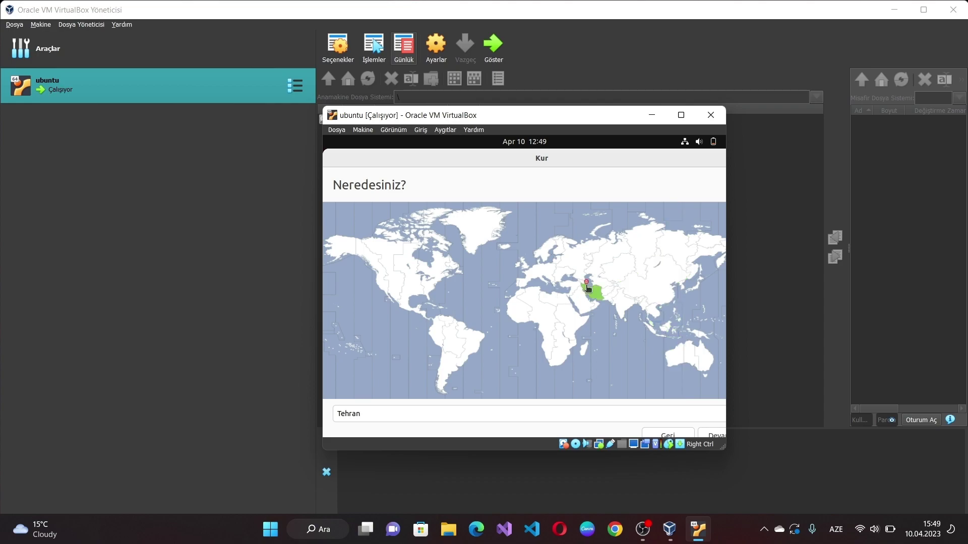
pyautogui.click(587, 284)
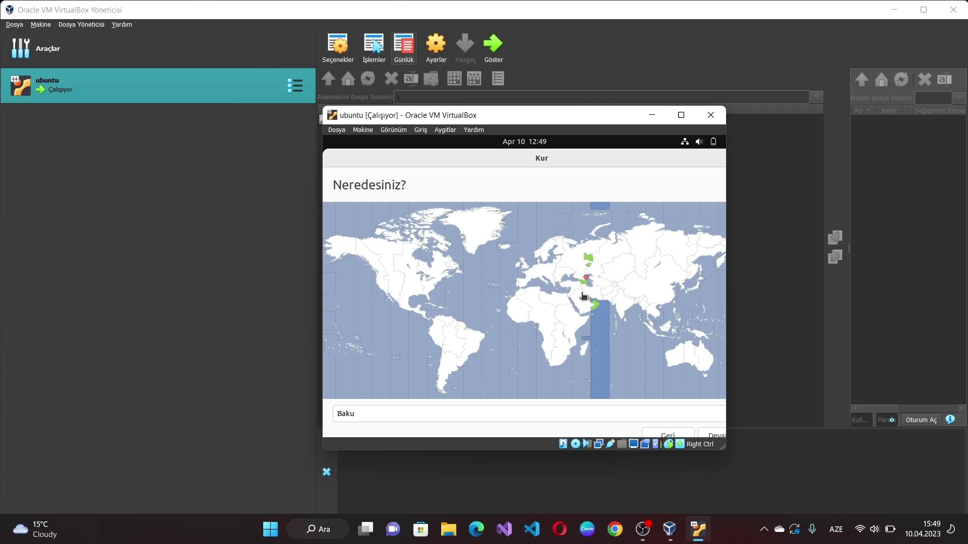
pyautogui.click(437, 281)
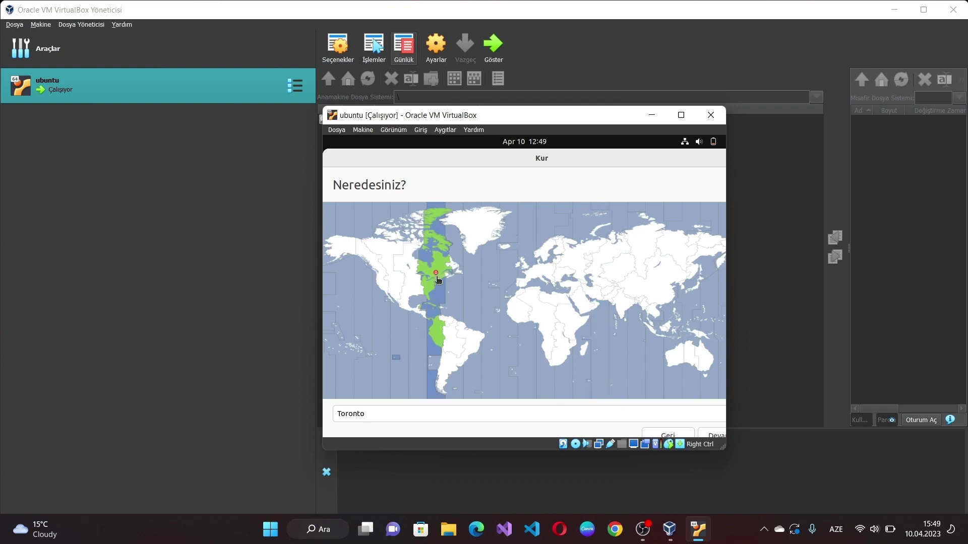
pyautogui.click(431, 284)
pyautogui.click(712, 437)
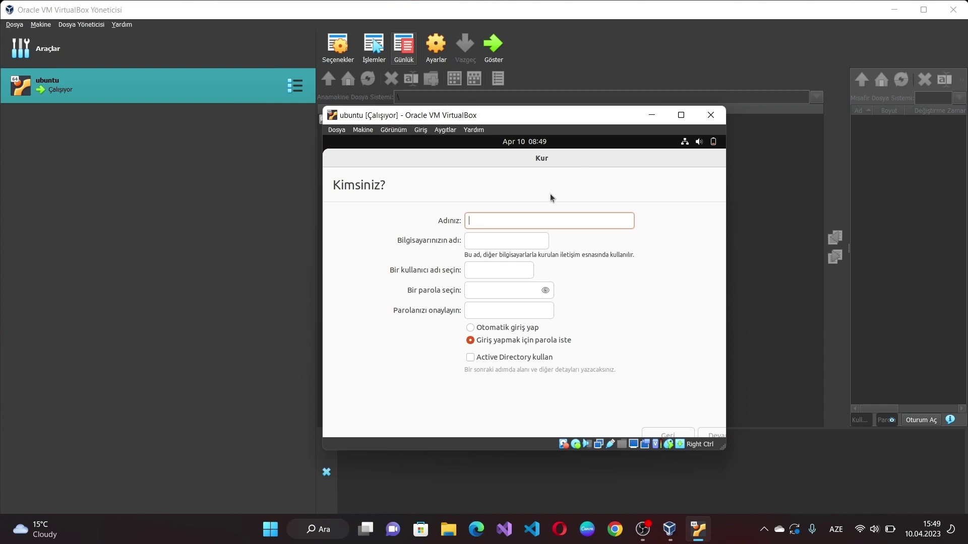
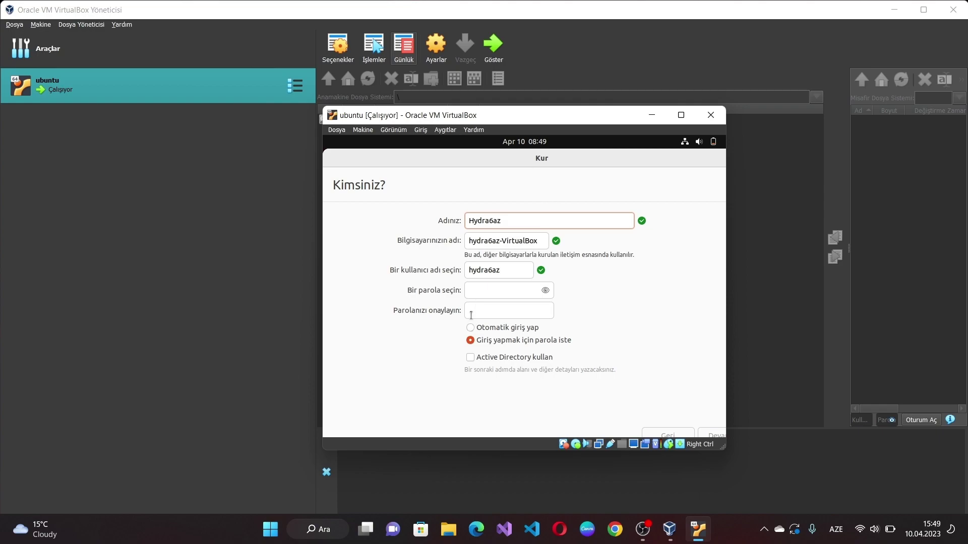
# Step: Enter the account password and a matching confirmation on the 'Kimsiniz?' page, then continue installing
pyautogui.click(478, 290)
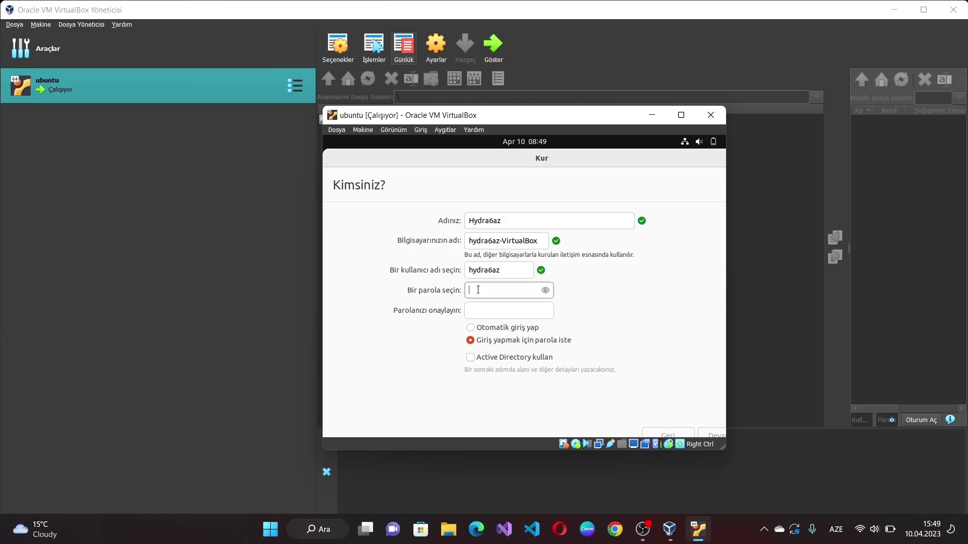
pyautogui.press('Tab')
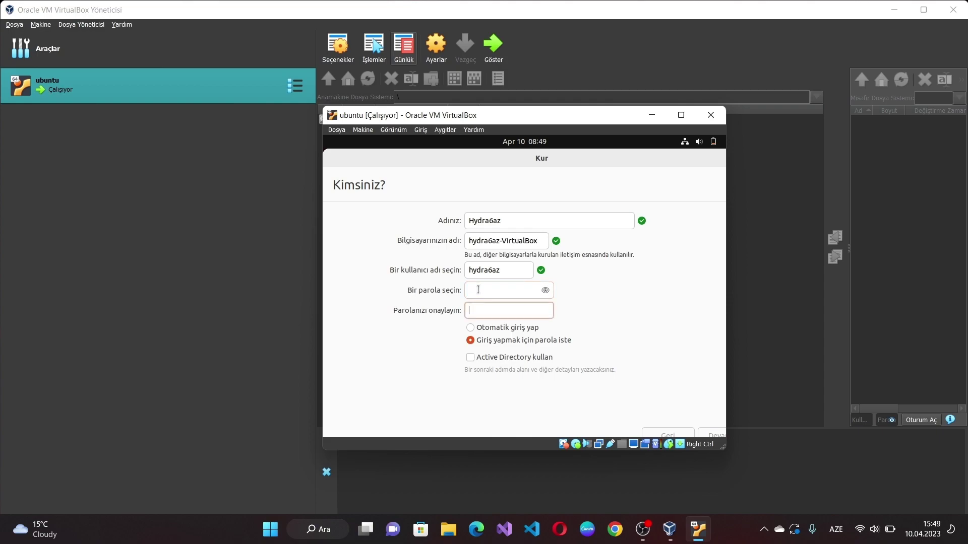
pyautogui.press('Num_Lock')
pyautogui.click(478, 290)
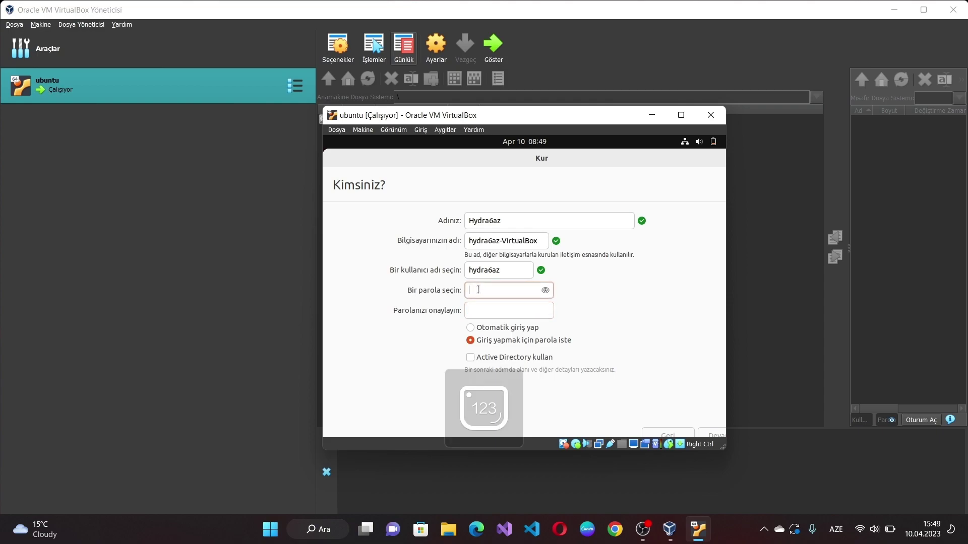
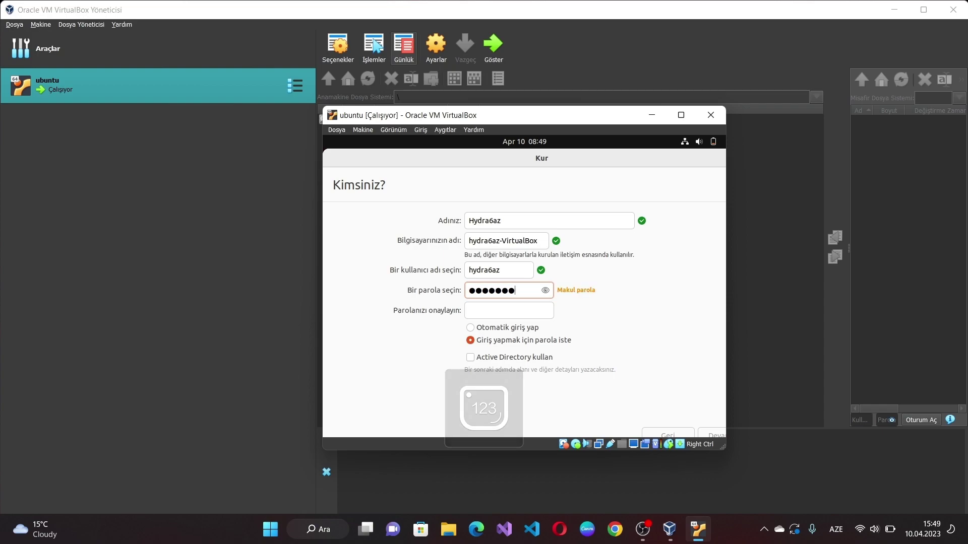
pyautogui.click(469, 312)
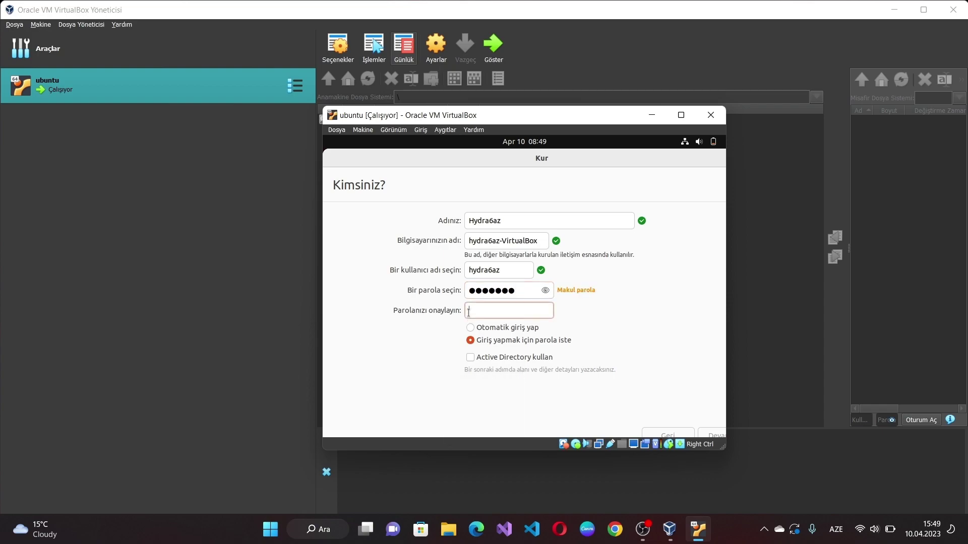
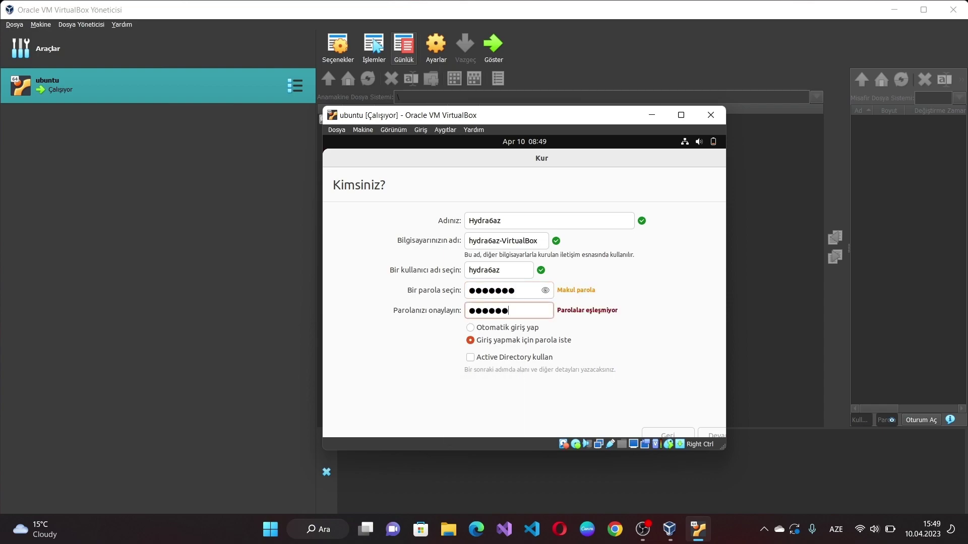
pyautogui.click(722, 436)
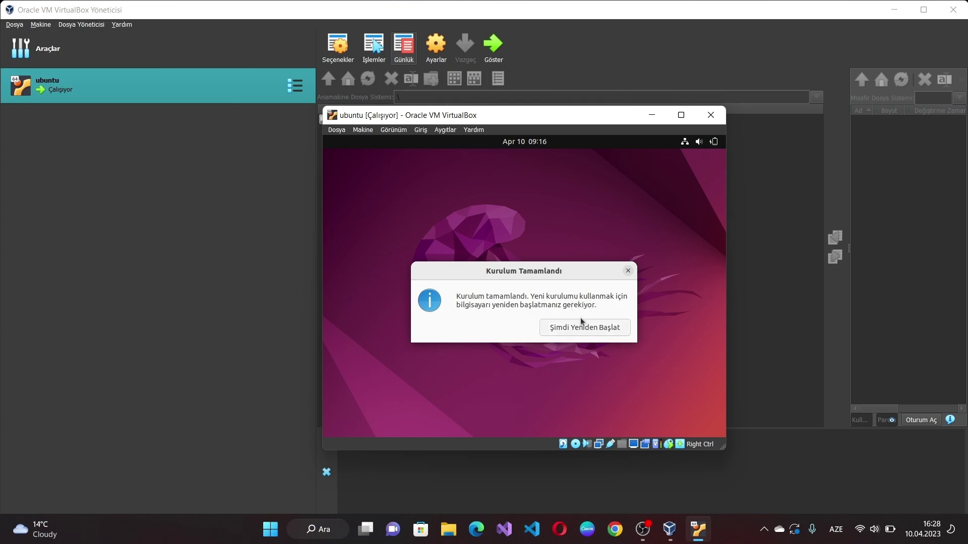
# Step: Restart the VM into the installed Ubuntu, confirm the remove-medium prompt, and log in with the user's password
pyautogui.click(579, 330)
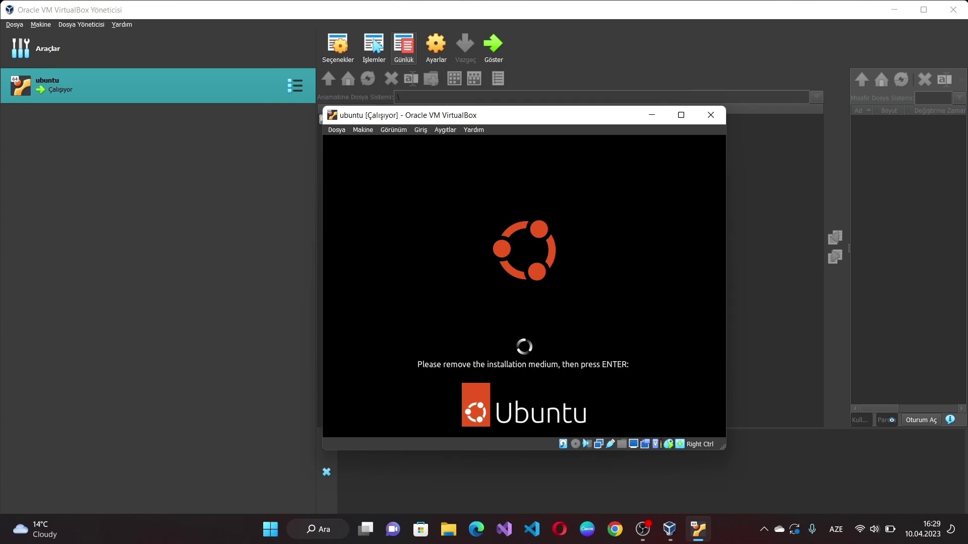
pyautogui.press('Return')
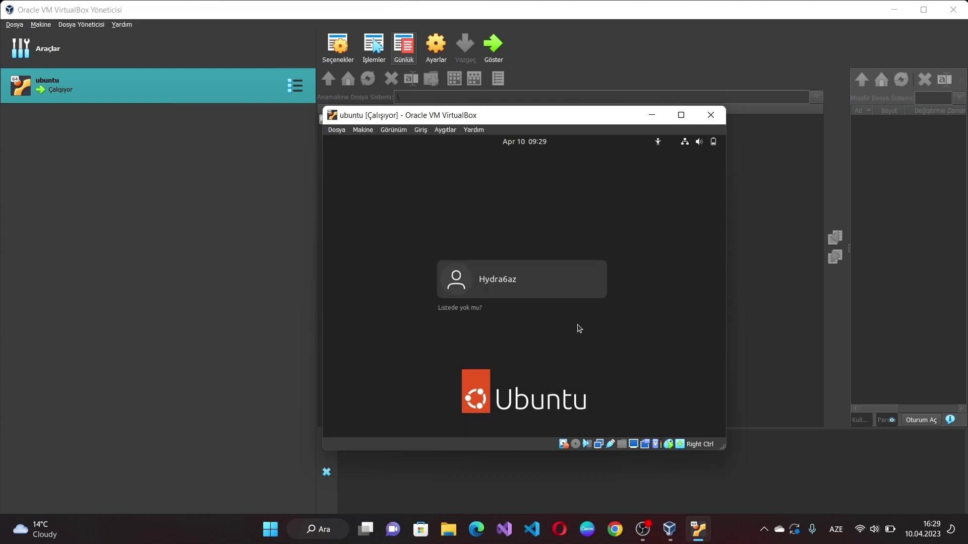
pyautogui.click(528, 274)
pyautogui.write('*******')
pyautogui.press('Return')
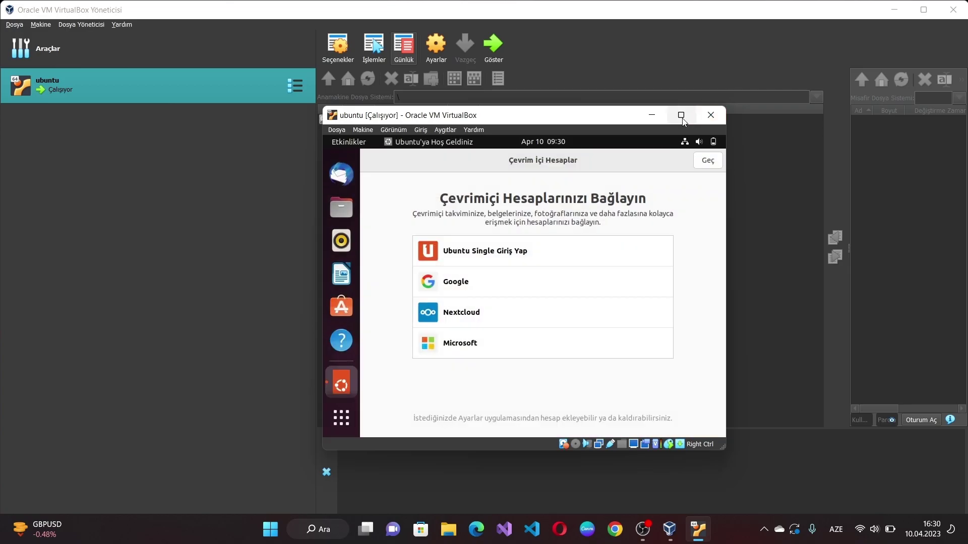
# Step: Maximize the VM window and skip through the Online Accounts, Ubuntu Pro and help-improve welcome pages
pyautogui.click(681, 115)
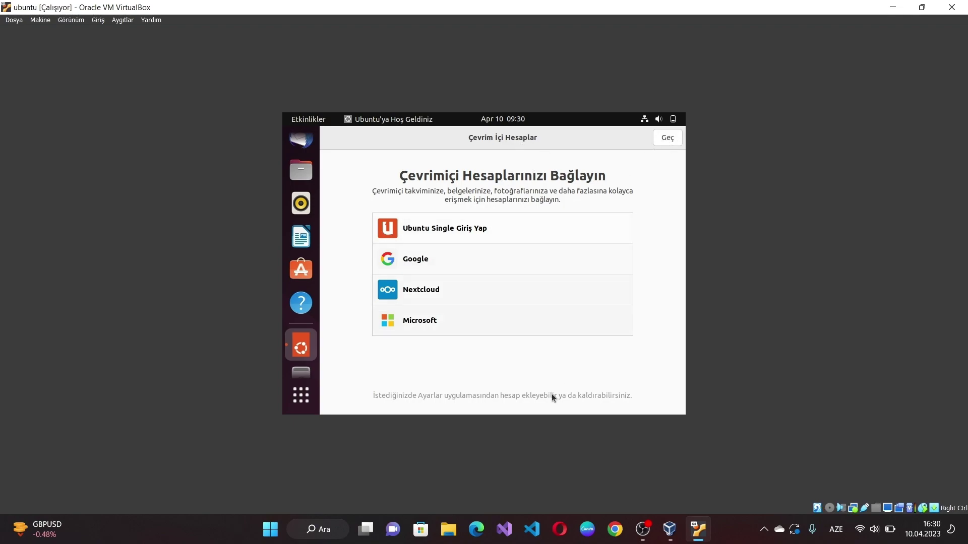
pyautogui.click(676, 139)
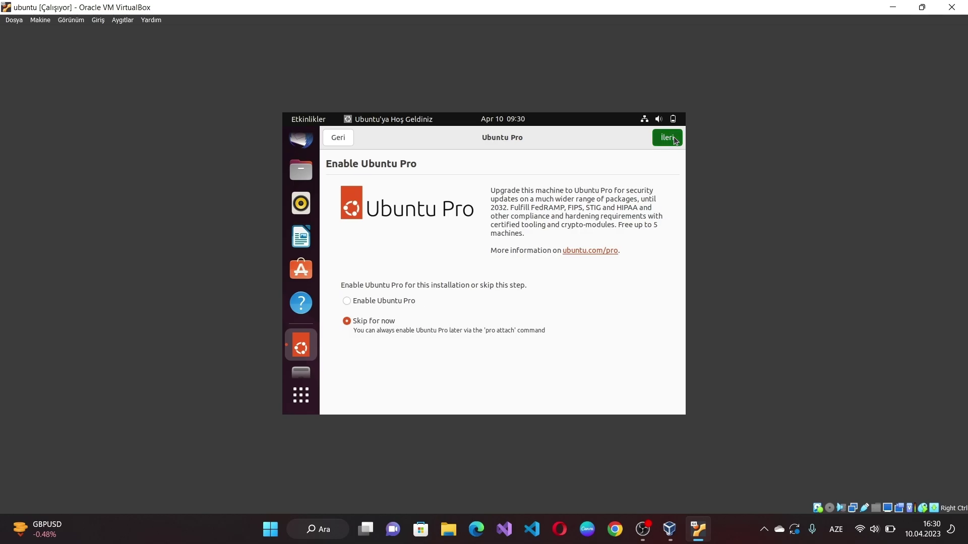
pyautogui.click(676, 139)
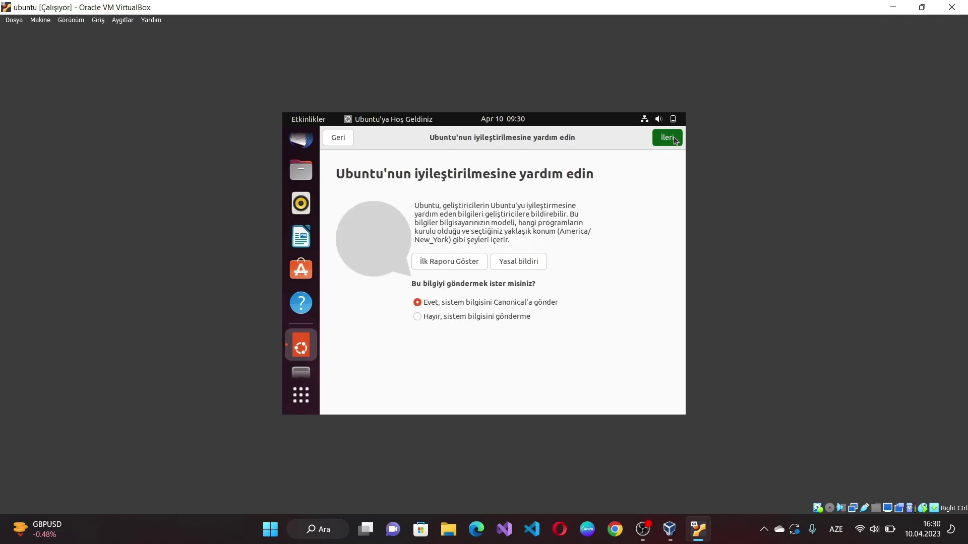
pyautogui.click(675, 139)
pyautogui.click(676, 140)
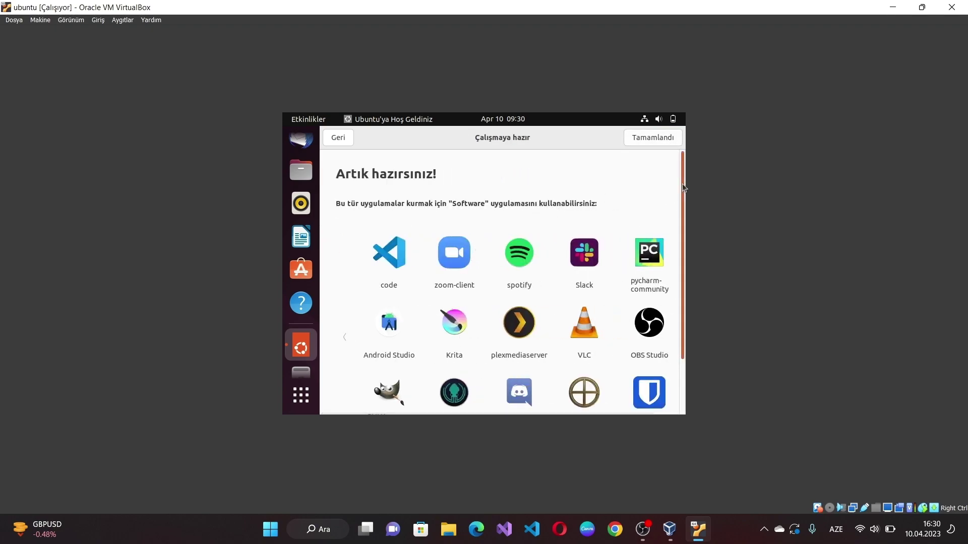
pyautogui.scroll(-3, 682, 183)
pyautogui.scroll(3, 673, 229)
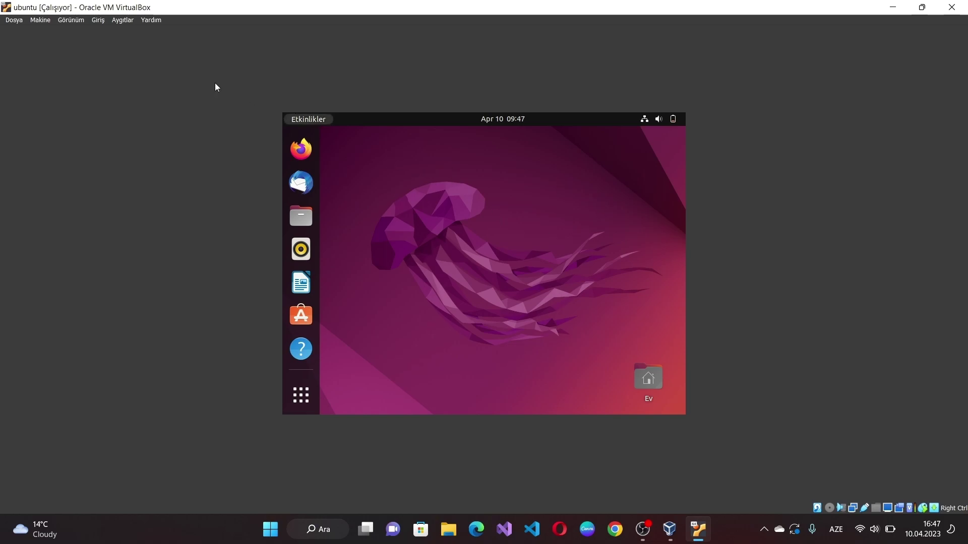
# Step: Insert the Guest Additions CD image from Aygıtlar and open the mounted disc in the guest
pyautogui.click(116, 20)
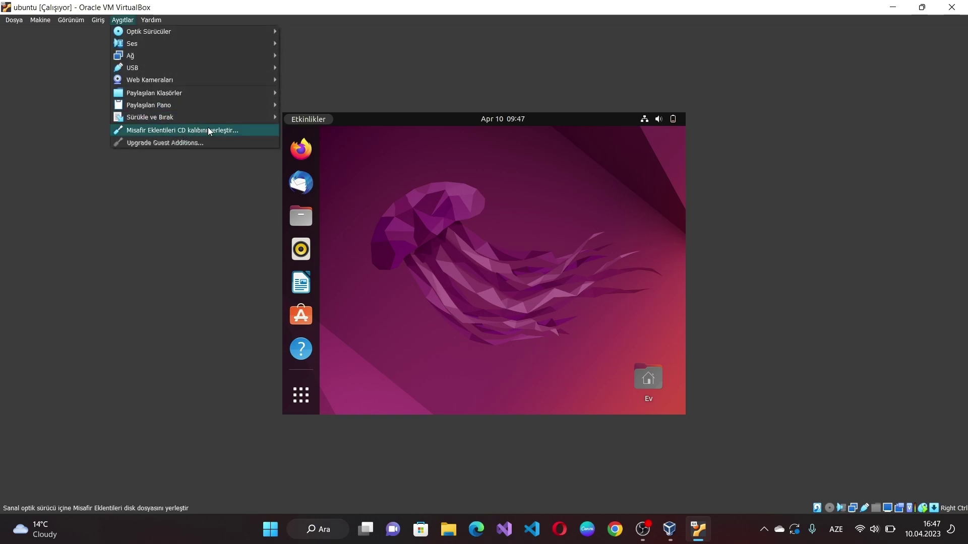
pyautogui.click(209, 130)
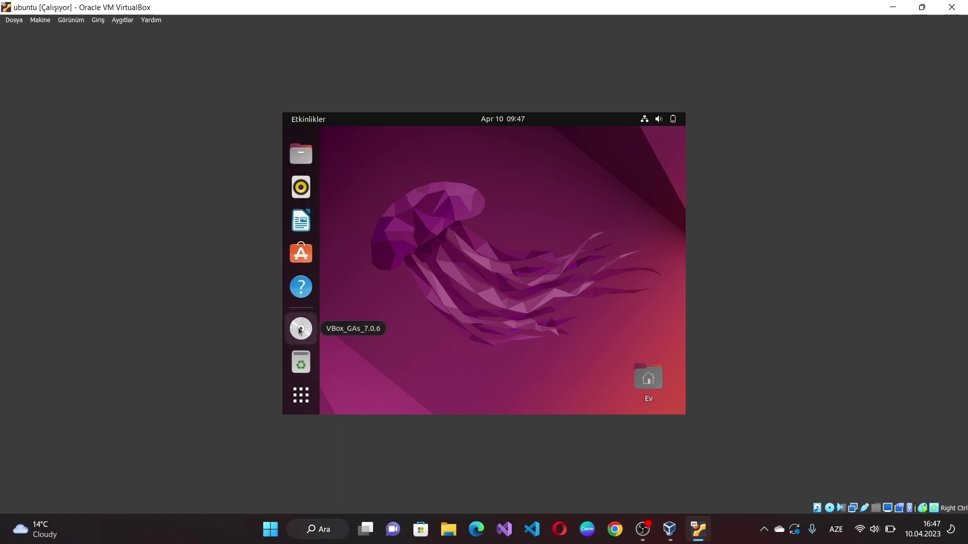
pyautogui.click(300, 331)
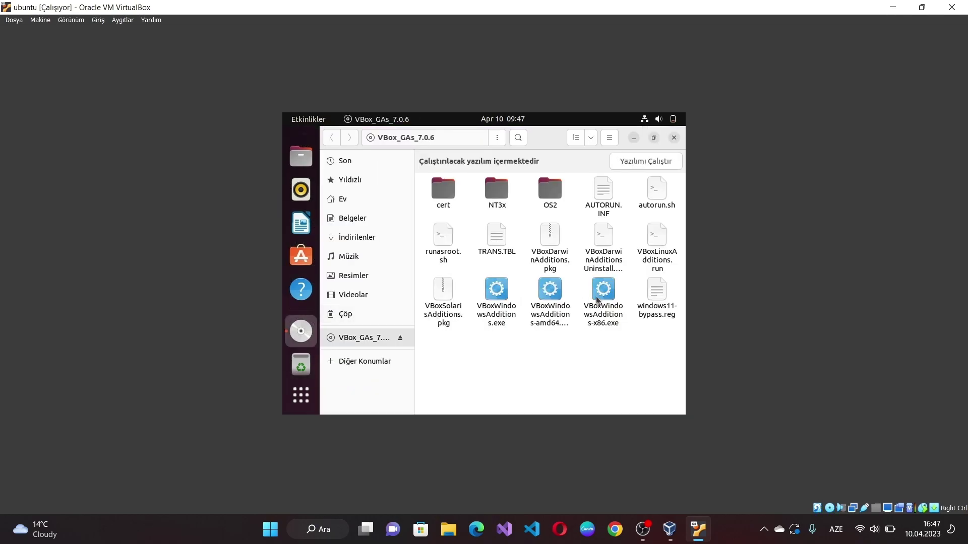
# Step: Open a terminal in the VBox_GAs_7.0.6 disc folder and list its files with ls
pyautogui.rightClick(557, 365)
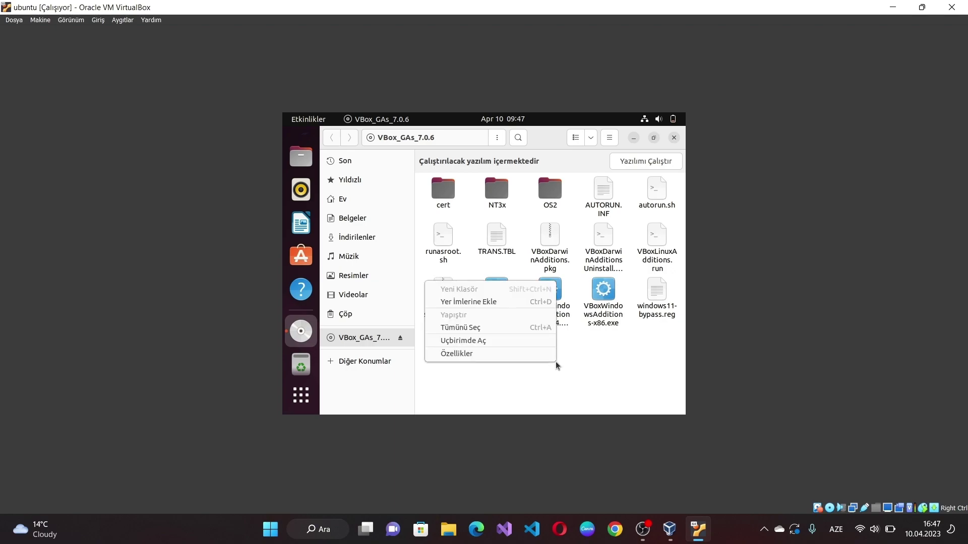
pyautogui.click(518, 341)
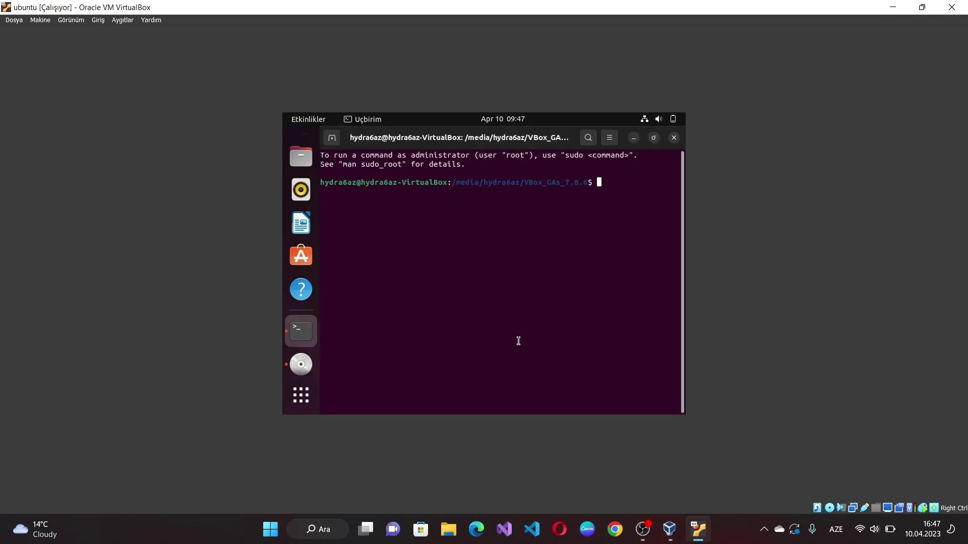
pyautogui.write('ls')
pyautogui.press('Return')
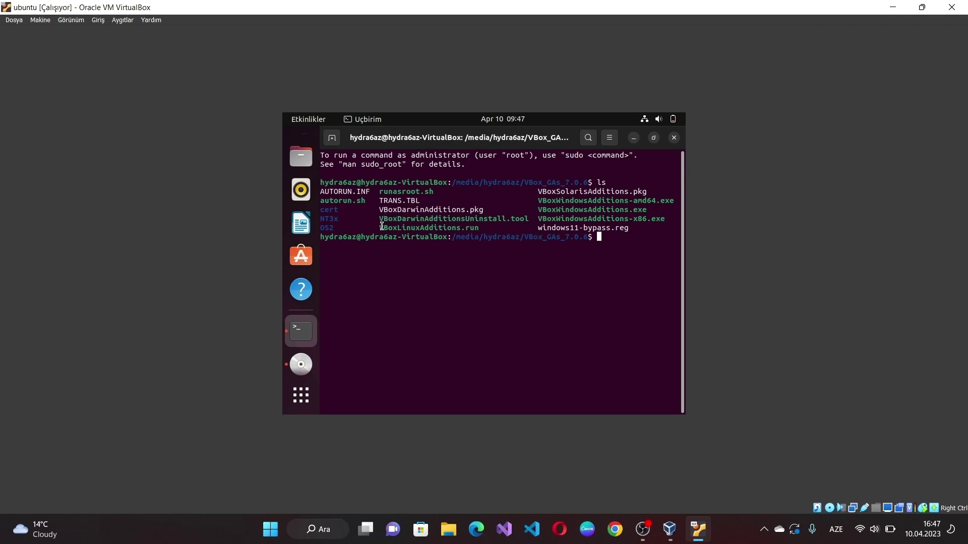
# Step: Run sudo ./VBoxLinuxAdditions.run using the copied file name and submit the sudo password
pyautogui.moveTo(382, 226); pyautogui.dragTo(480, 227)
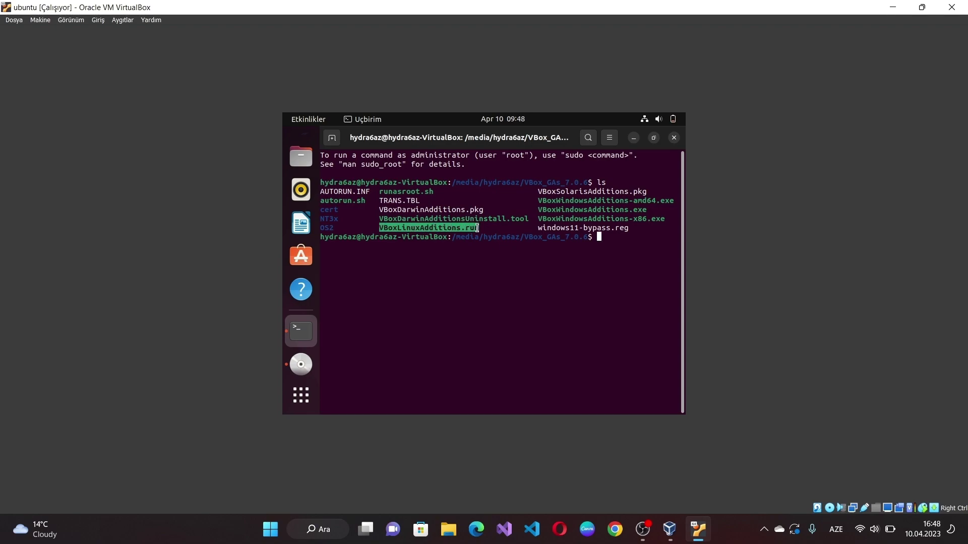
pyautogui.rightClick(479, 230)
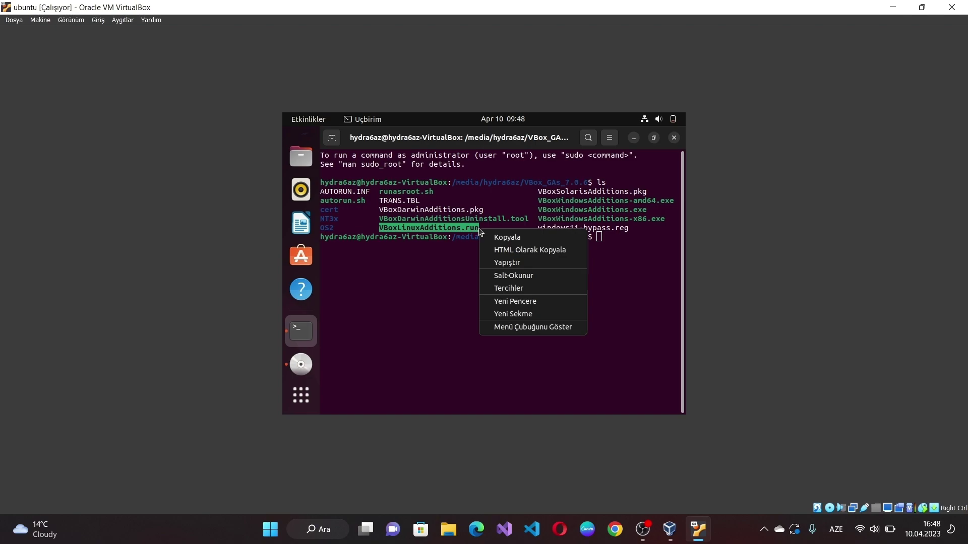
pyautogui.click(490, 236)
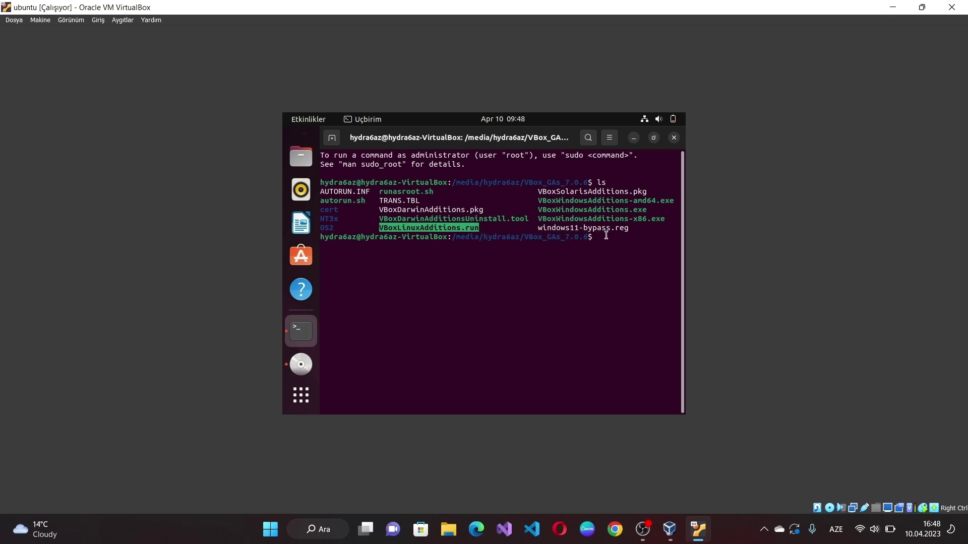
pyautogui.write('sudo ./')
pyautogui.rightClick(606, 238)
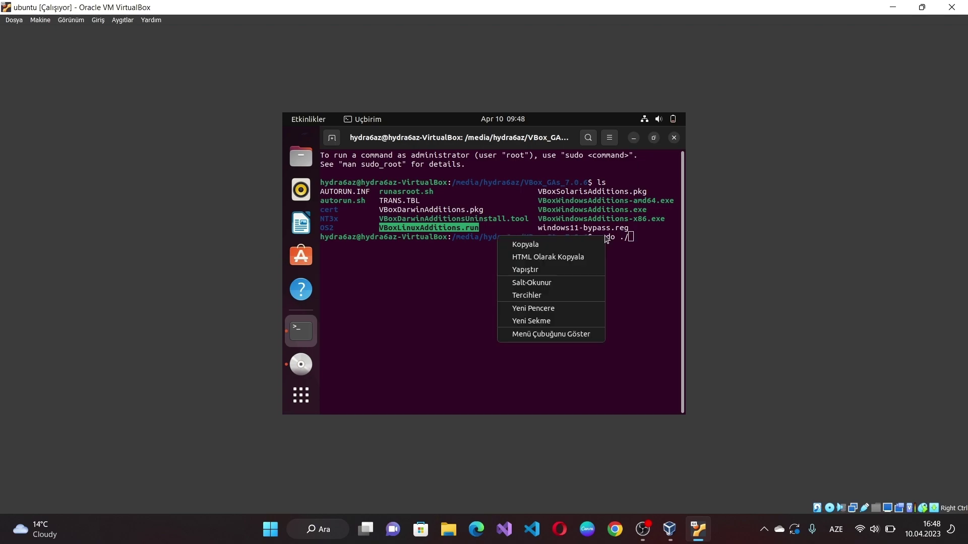
pyautogui.click(558, 270)
pyautogui.press('Return')
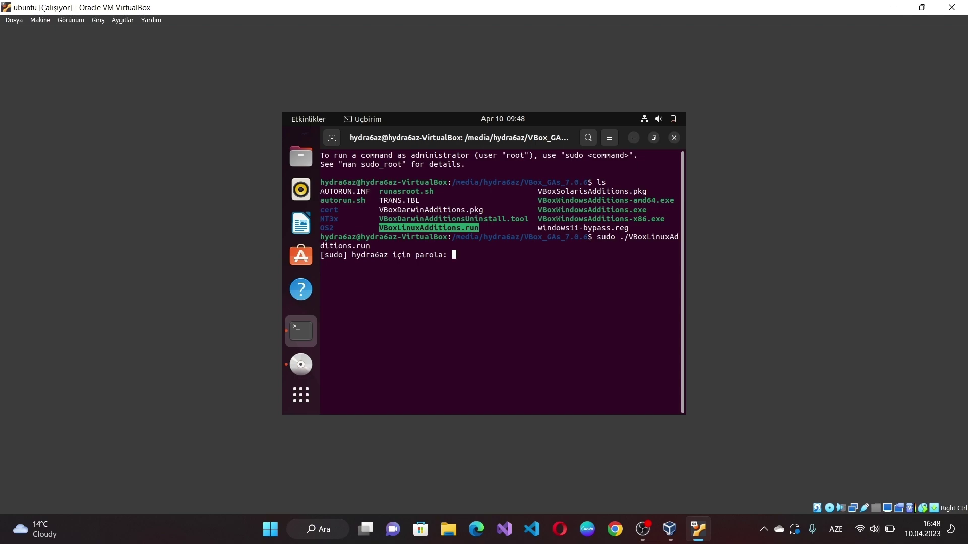
pyautogui.press('Return')
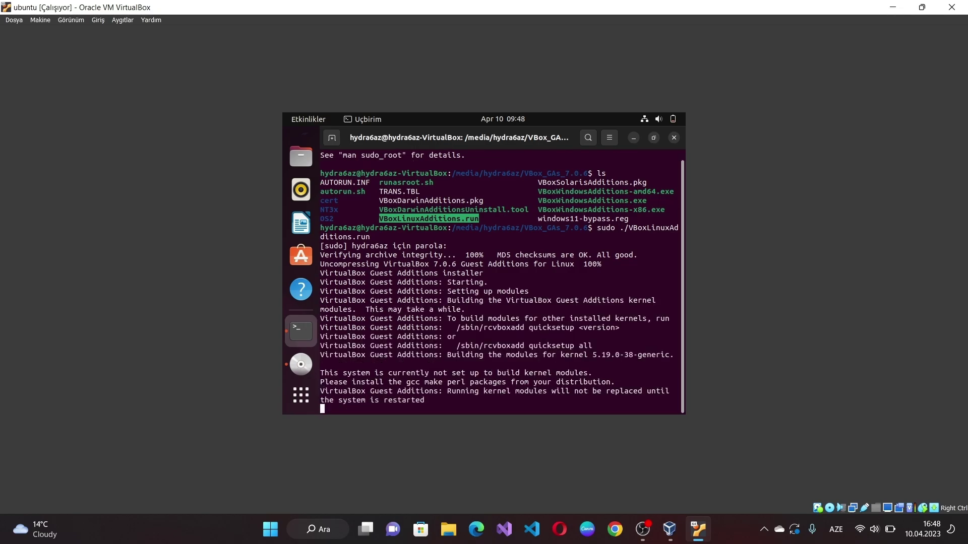
# Step: Restart the Ubuntu guest from the system status menu's power options
pyautogui.click(670, 122)
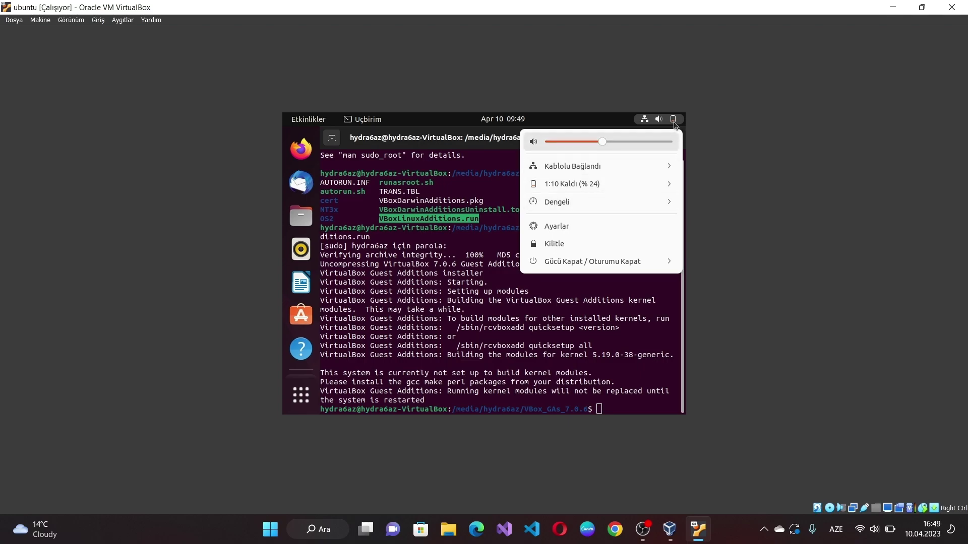
pyautogui.click(597, 261)
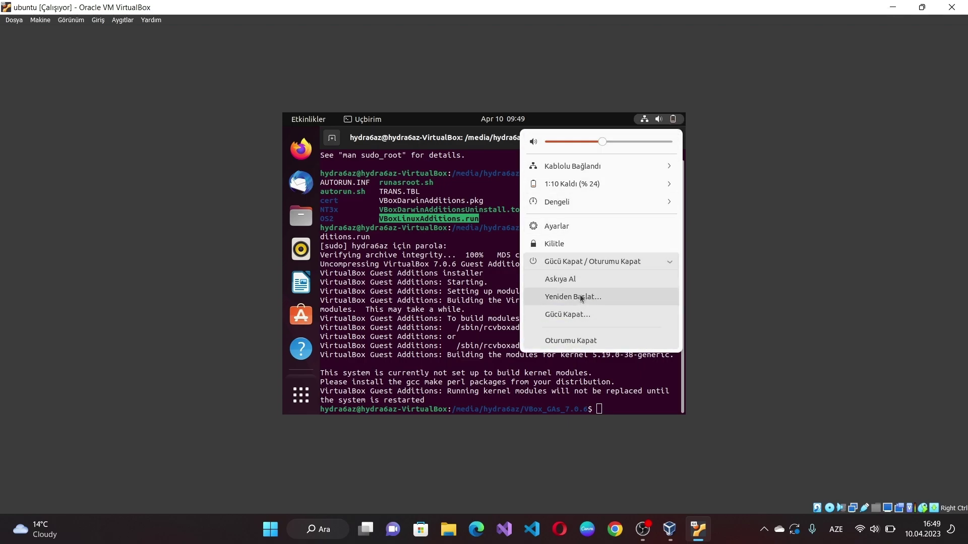
pyautogui.click(581, 297)
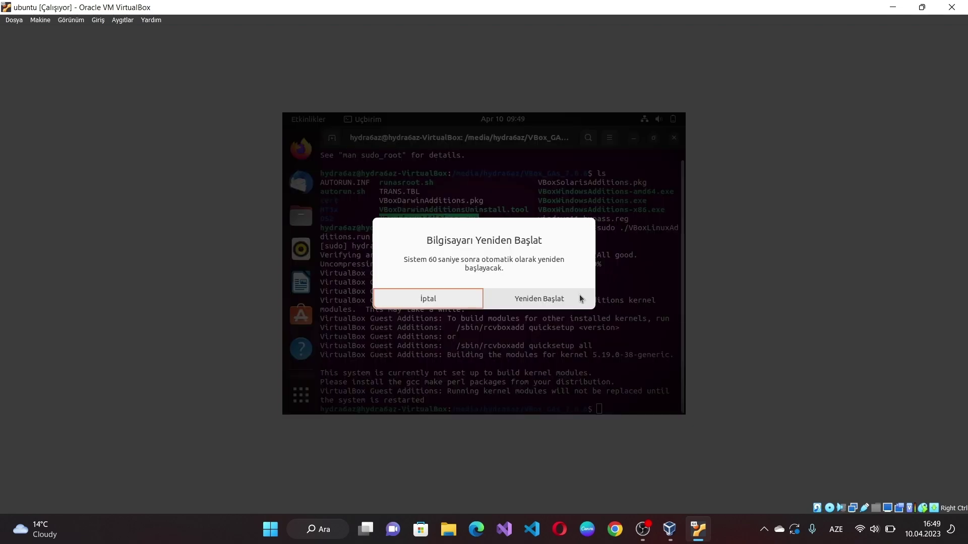
pyautogui.click(530, 301)
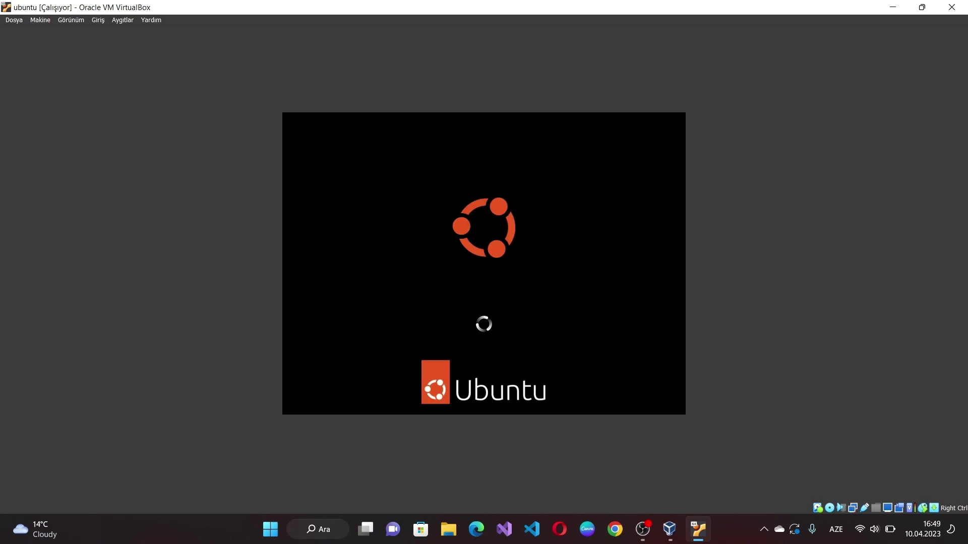
# Step: Log back in to the guest desktop with the user's password after reboot
pyautogui.press('XF86AudioRaiseVolume')
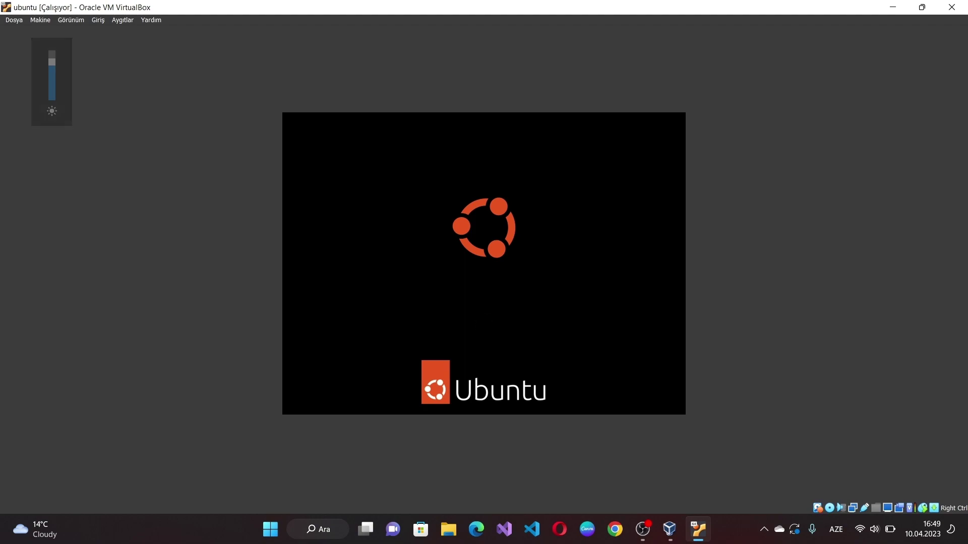
pyautogui.click(480, 256)
pyautogui.write('********')
pyautogui.press('Return')
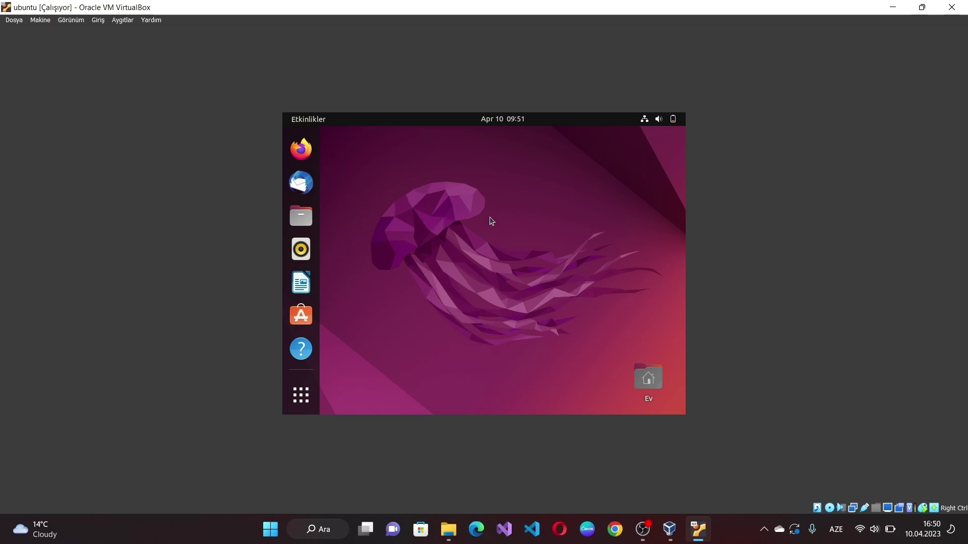
# Step: Switch the VM display to seamless mode via Görünüm > Özgün Kipi
pyautogui.click(69, 22)
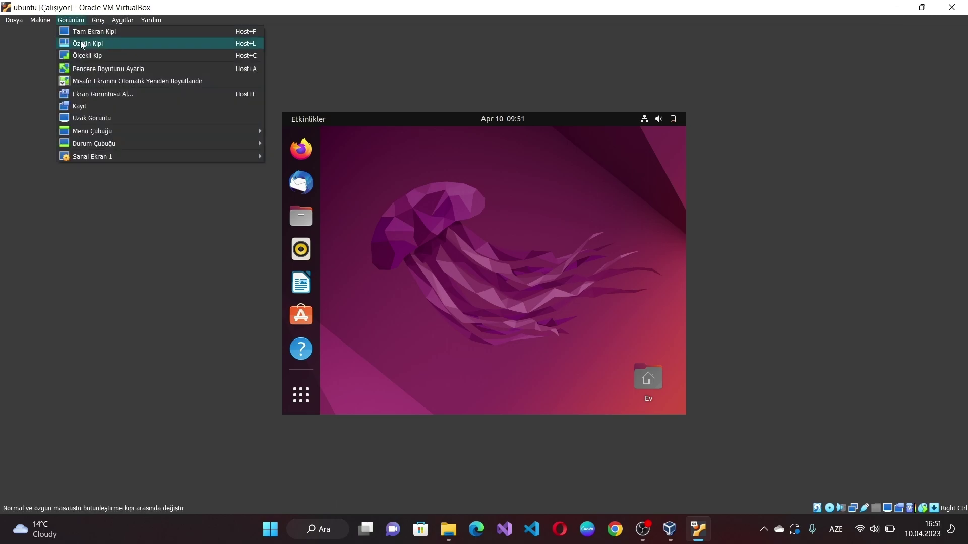
pyautogui.click(81, 43)
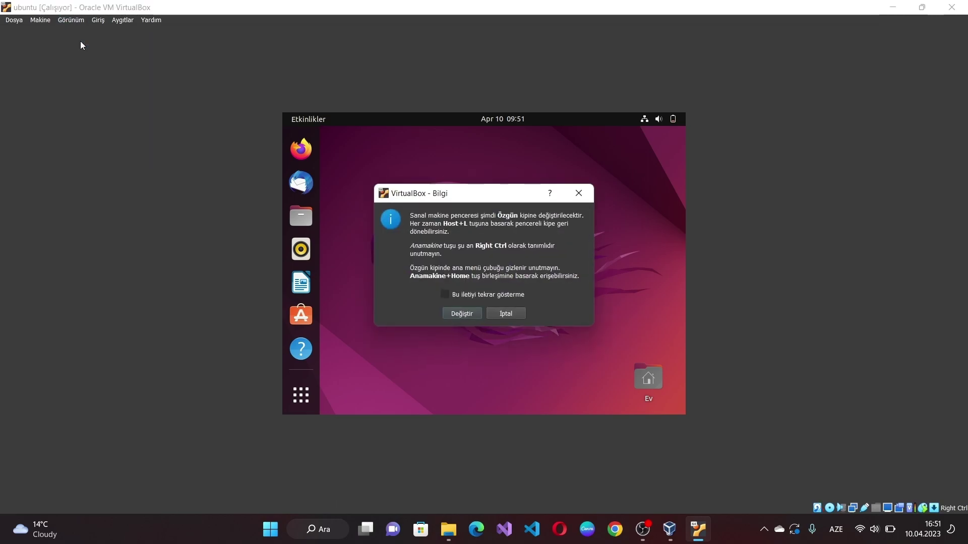
pyautogui.click(459, 315)
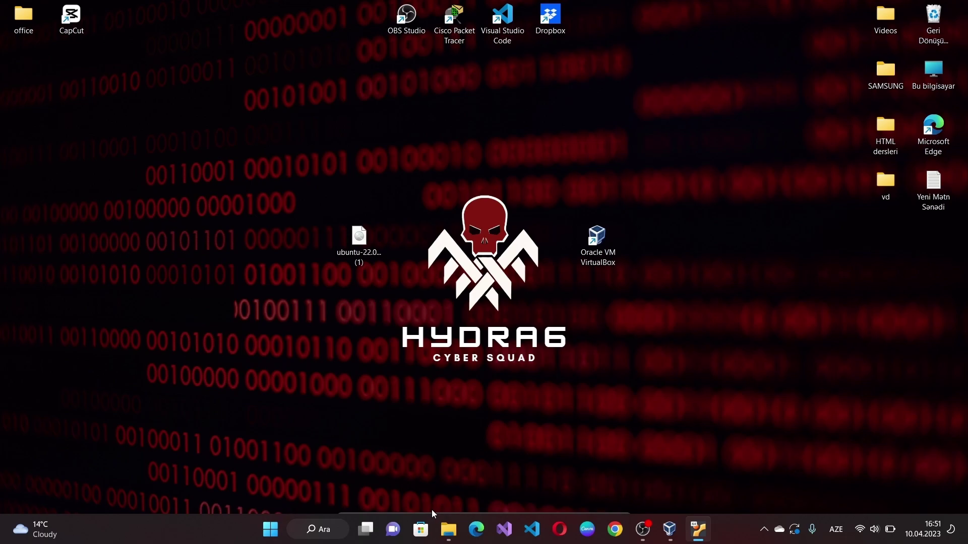
# Step: Return from seamless mode to a full-size window and move the Ev icon to the bottom-right
pyautogui.moveTo(431, 513)
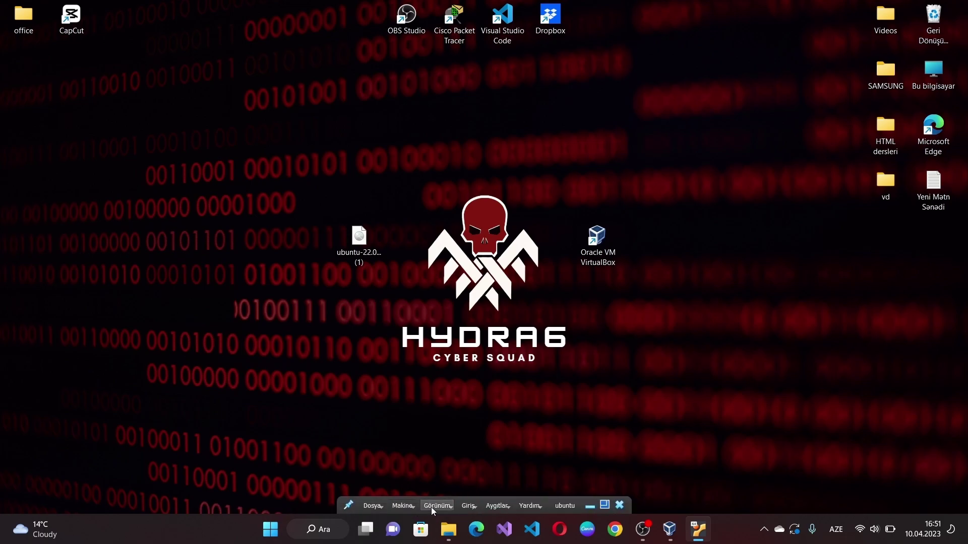
pyautogui.click(431, 508)
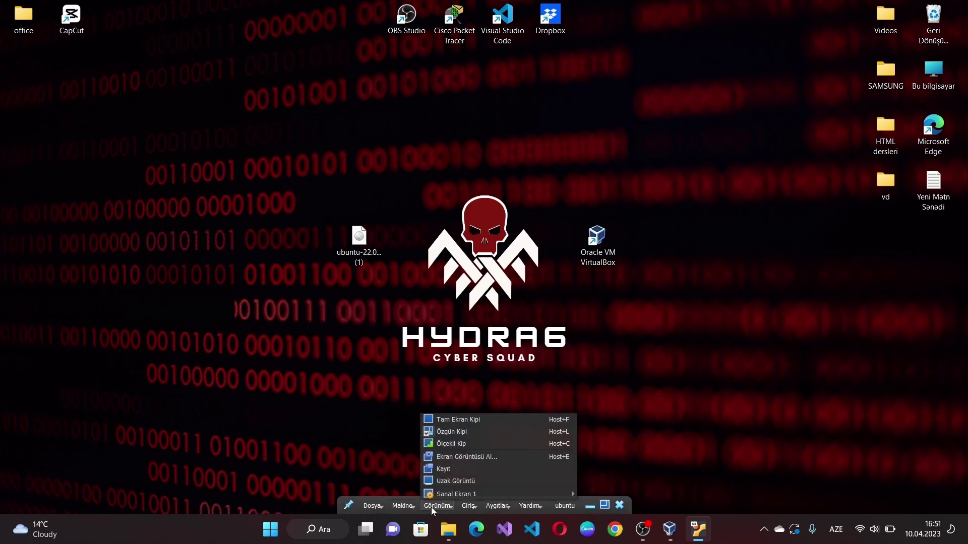
pyautogui.click(458, 432)
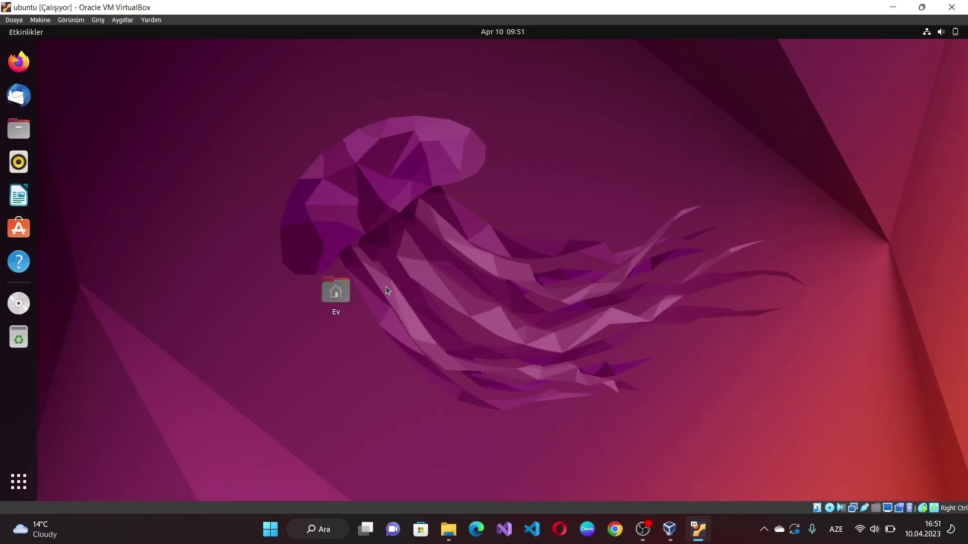
pyautogui.moveTo(347, 295); pyautogui.dragTo(910, 445)
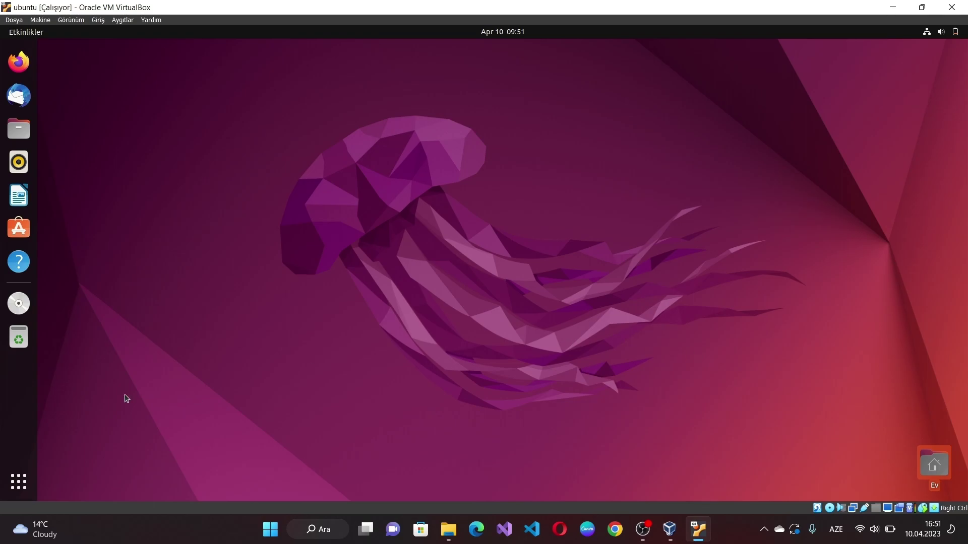
pyautogui.click(18, 483)
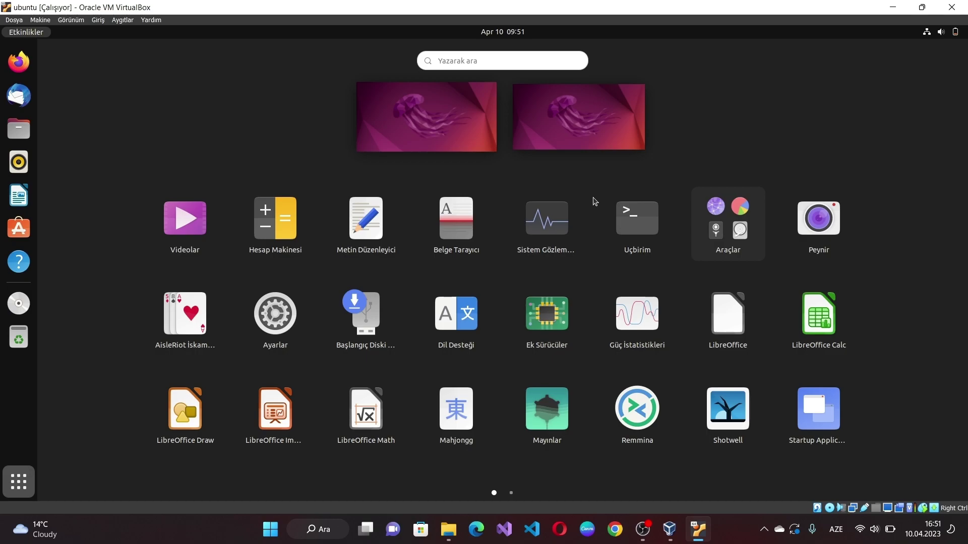
# Step: Open Uçbirim and refresh package lists with sudo apt-get update
pyautogui.click(629, 239)
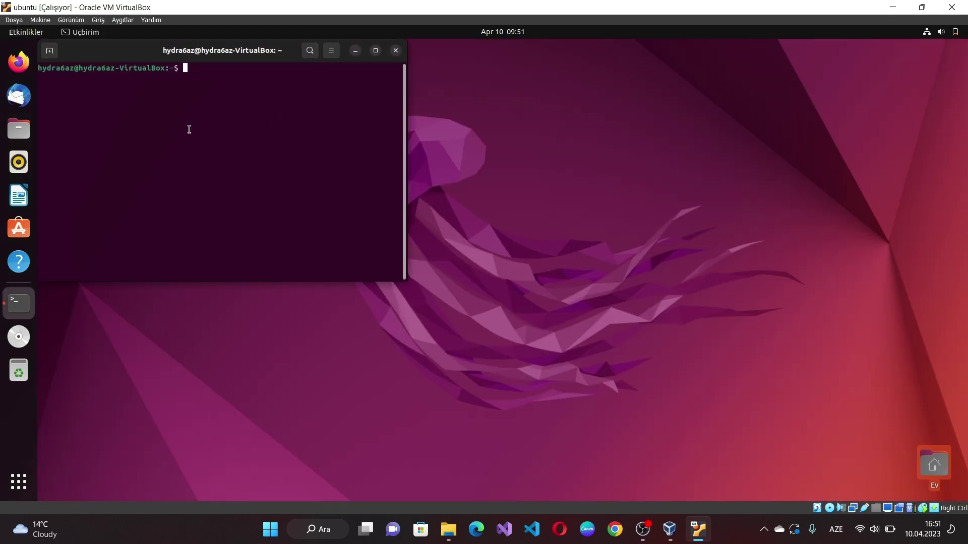
pyautogui.moveTo(296, 58); pyautogui.dragTo(436, 140)
pyautogui.write('sudo apt-get in')
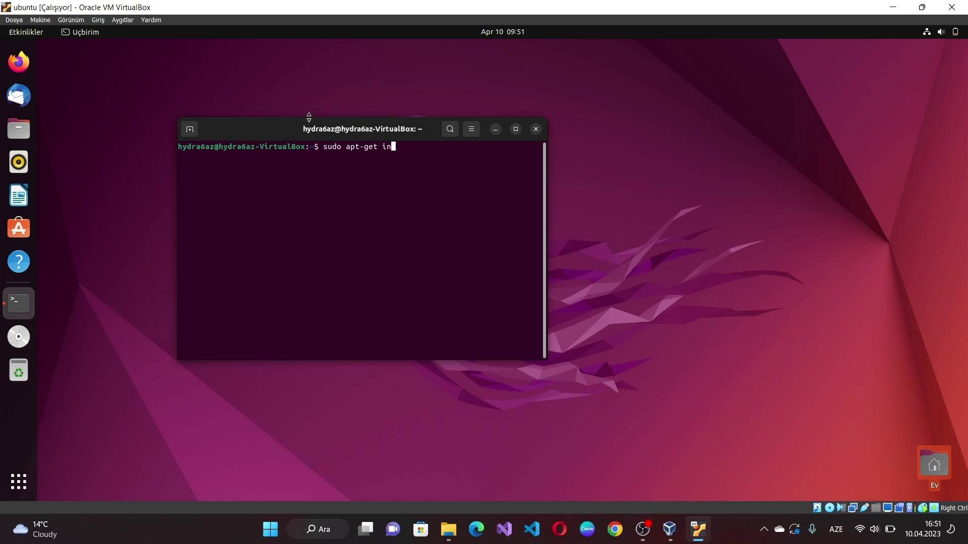
pyautogui.press('BackSpace')
pyautogui.press('BackSpace')
pyautogui.write('update')
pyautogui.press('Return')
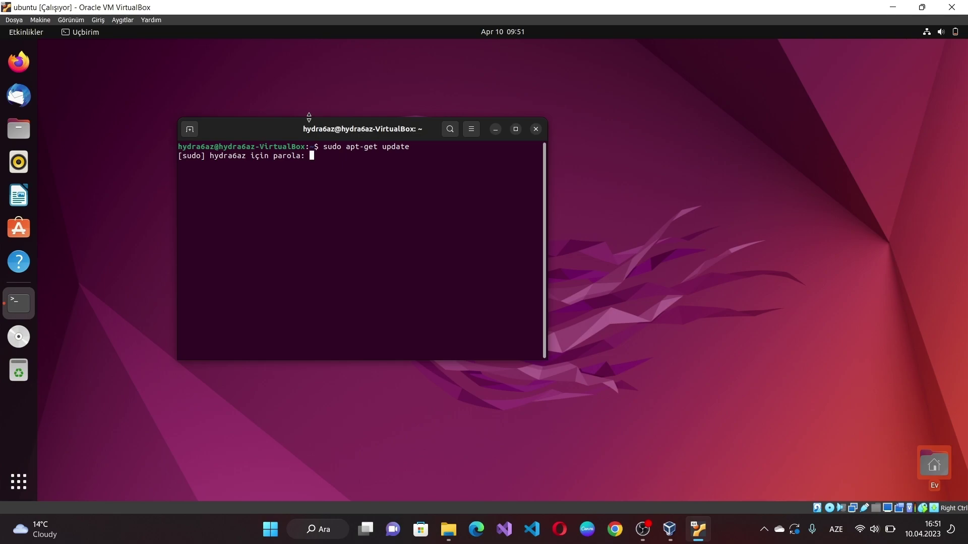
pyautogui.press('Return')
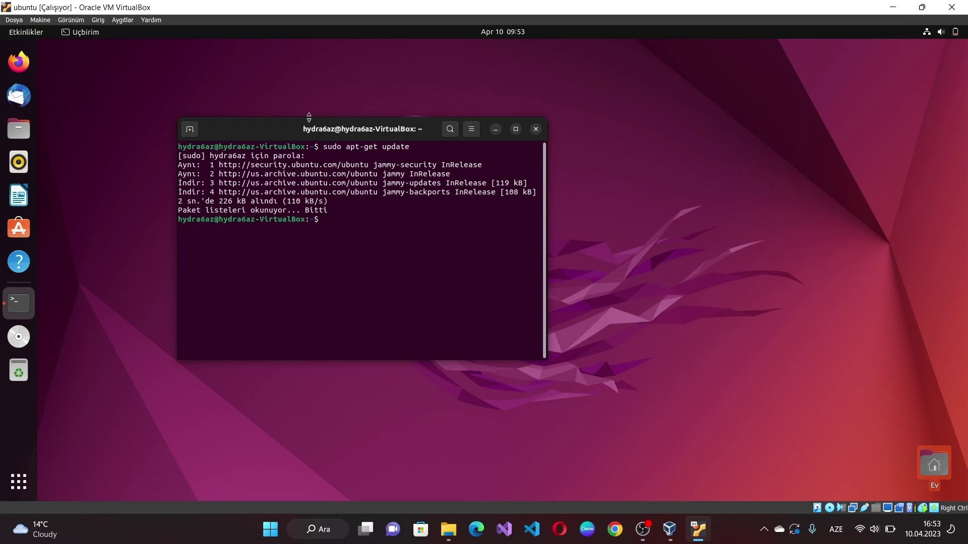
# Step: Upgrade the 122 outdated packages with sudo apt-get upgrade, answering e to continue
pyautogui.write('sudo apt-get upgrade')
pyautogui.press('Return')
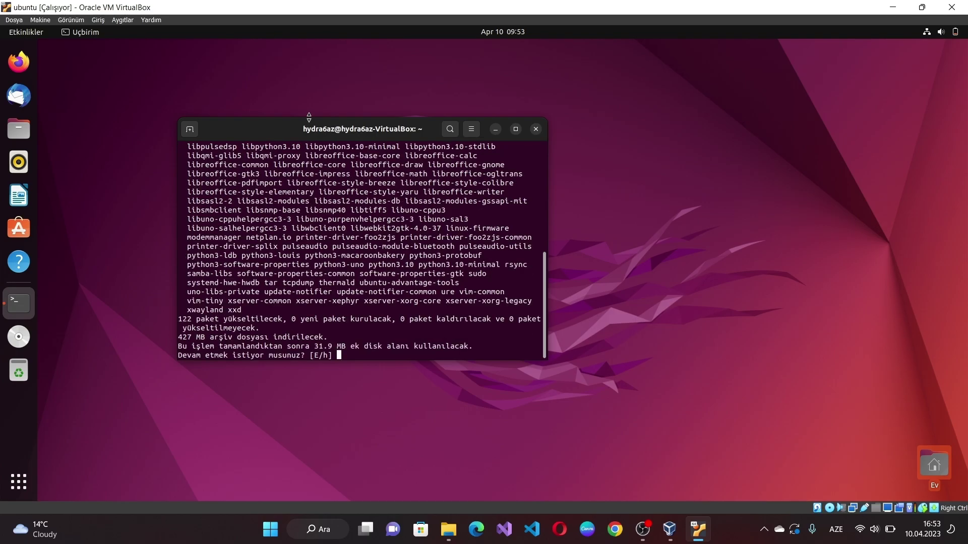
pyautogui.write('e')
pyautogui.press('Return')
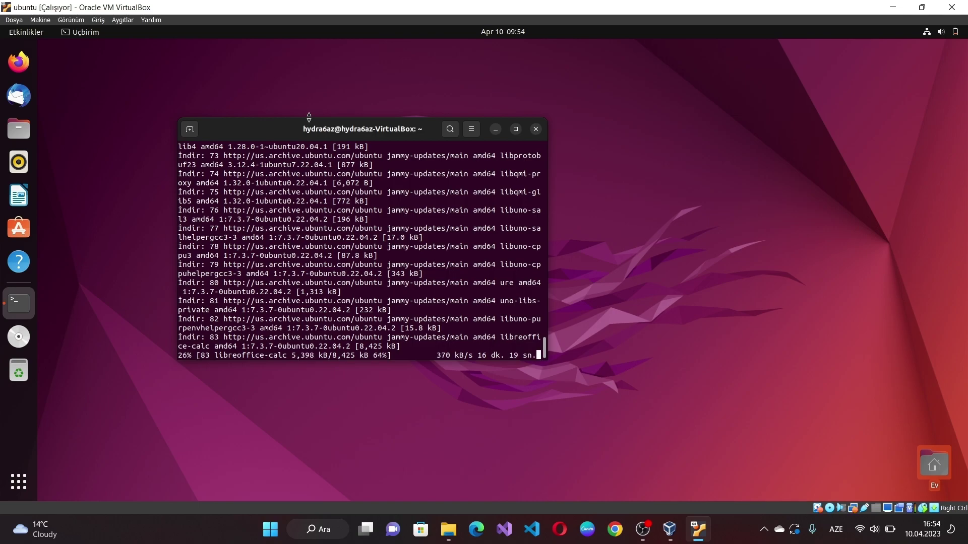
pyautogui.press('XF86MonBrightnessUp')
pyautogui.press('XF86MonBrightnessUp')
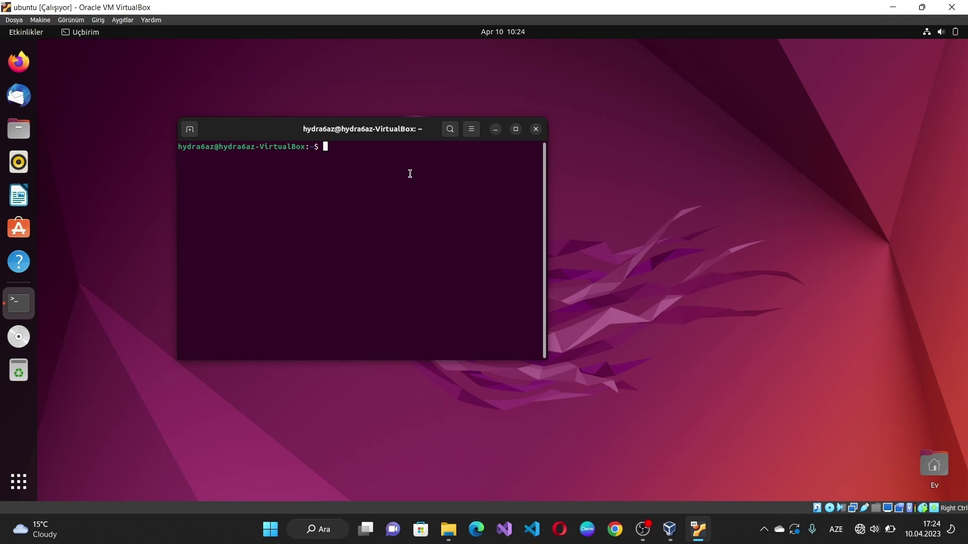
# Step: Run ifconfig to show the guest's network interface details
pyautogui.write('if')
pyautogui.press('BackSpace')
pyautogui.press('BackSpace')
pyautogui.write('ifconfig')
pyautogui.press('Return')
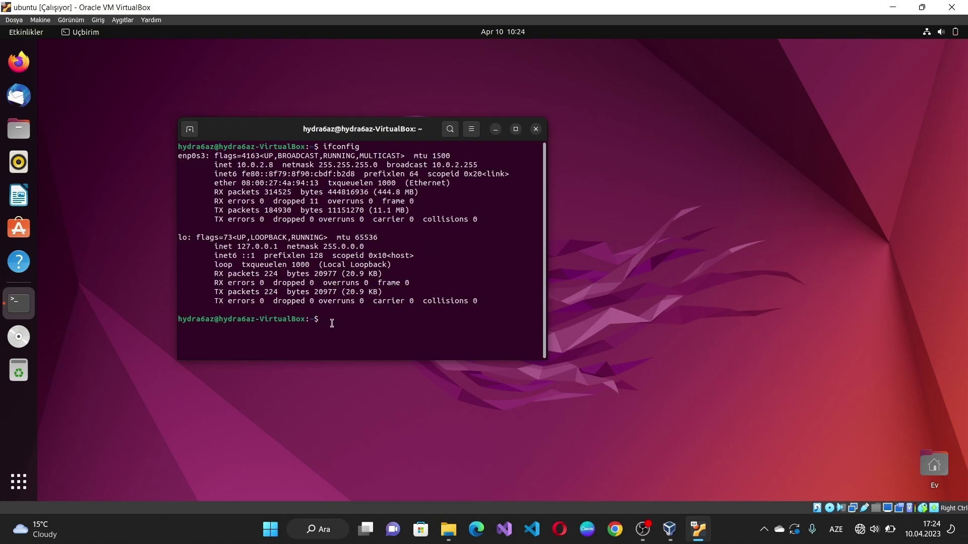
# Step: Run sudo apt install net-tools, then run ifconfig again to show enp0s3 at 10.0.2.8
pyautogui.write('sudo apt install net-tools')
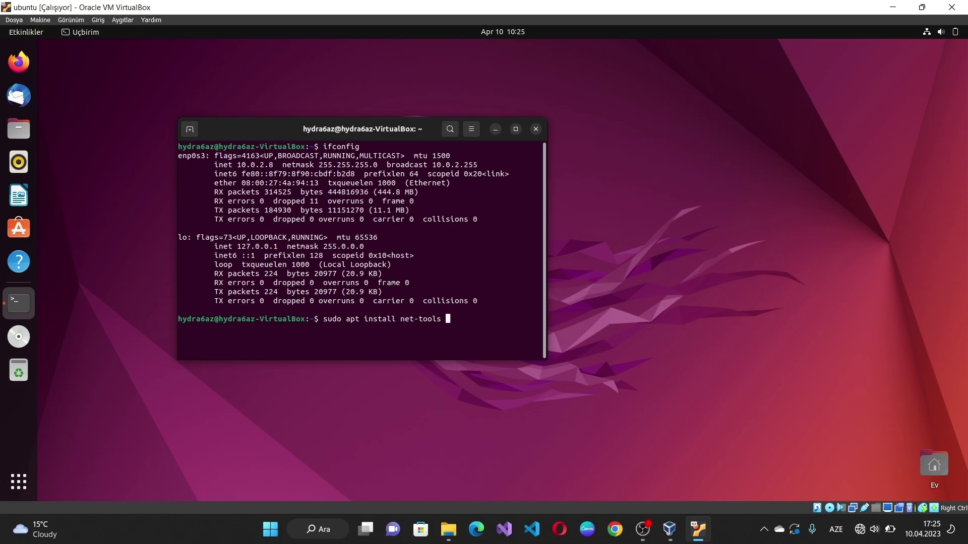
pyautogui.press('Return')
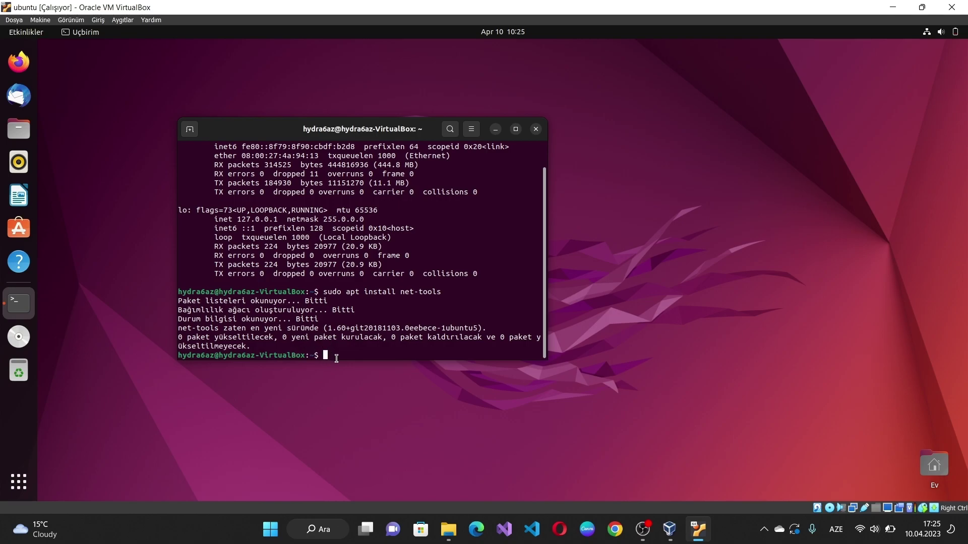
pyautogui.write('ifconfig')
pyautogui.press('Return')
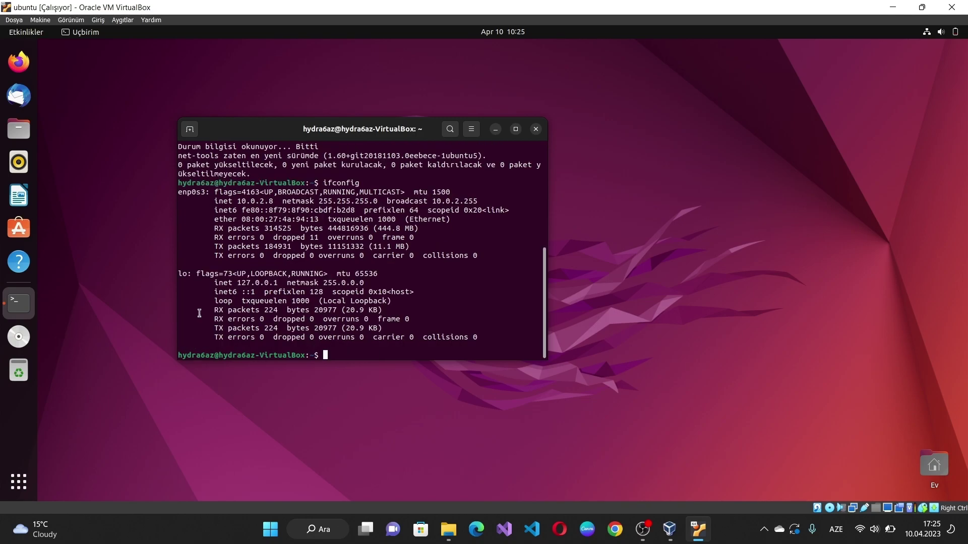
# Step: Select the loopback netmask 255.0.0.0 in the output, then minimize the terminal
pyautogui.moveTo(241, 283); pyautogui.dragTo(371, 286)
pyautogui.click(333, 285)
pyautogui.click(375, 284)
pyautogui.click(495, 130)
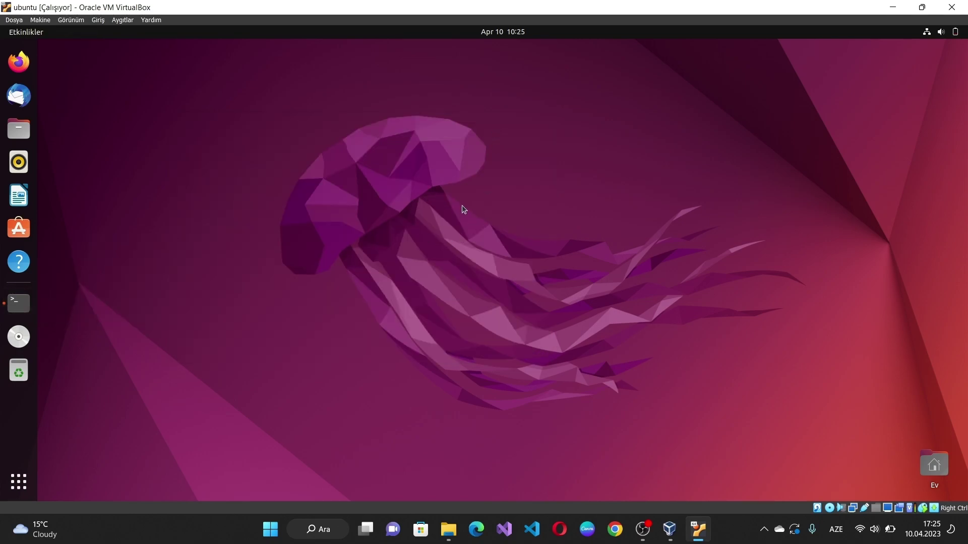